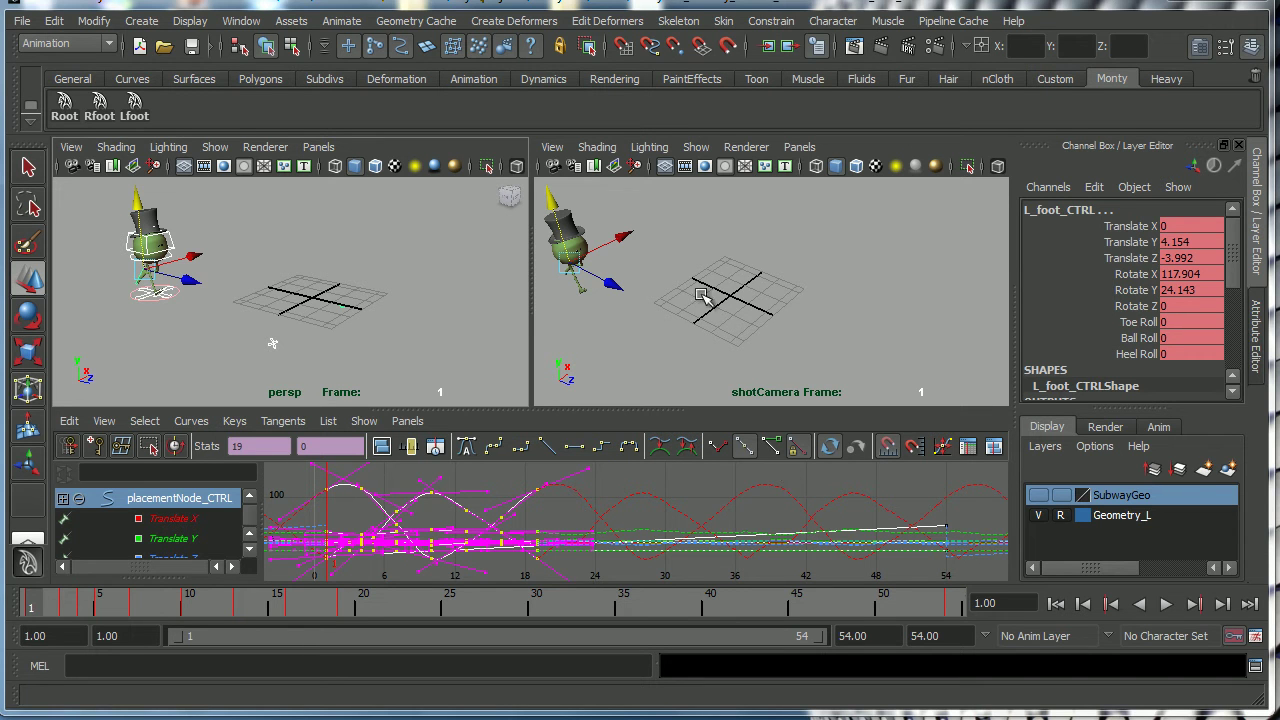
Dolly in on Monty, scrub to frame 15, and briefly play his run
alt+right_drag(390, 329, 355, 303)
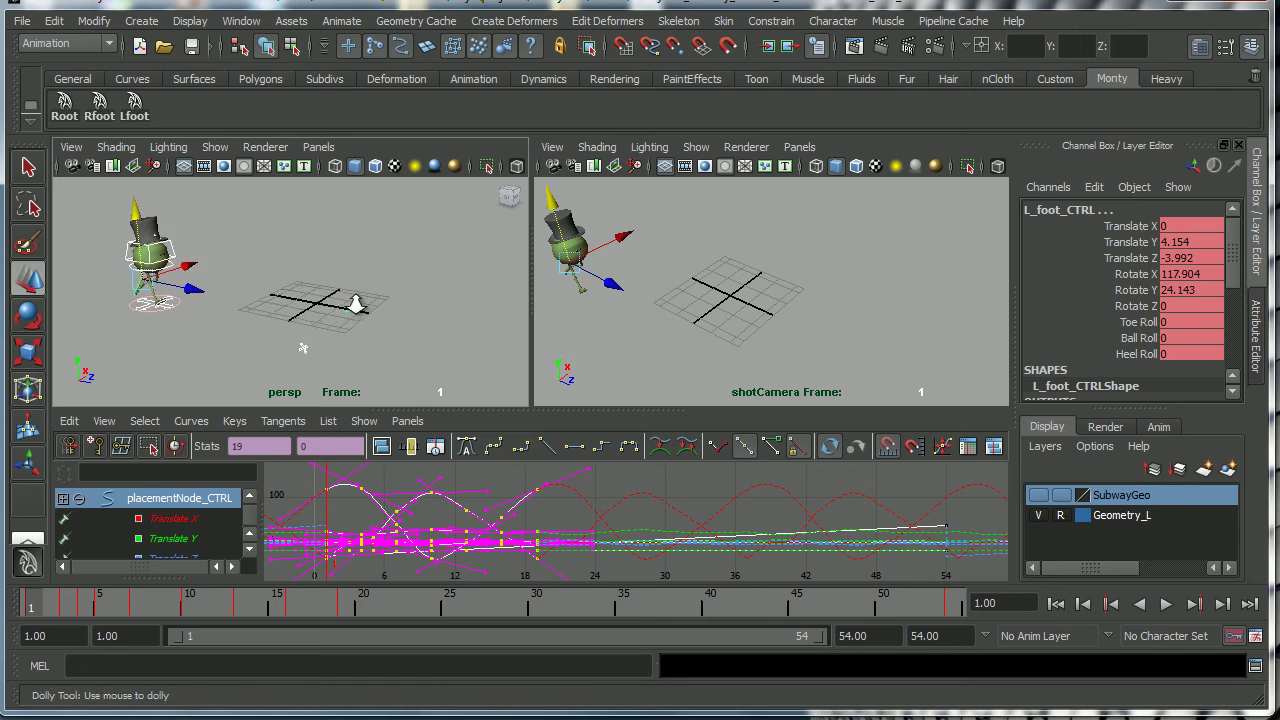
alt+middle_drag(357, 303, 320, 308)
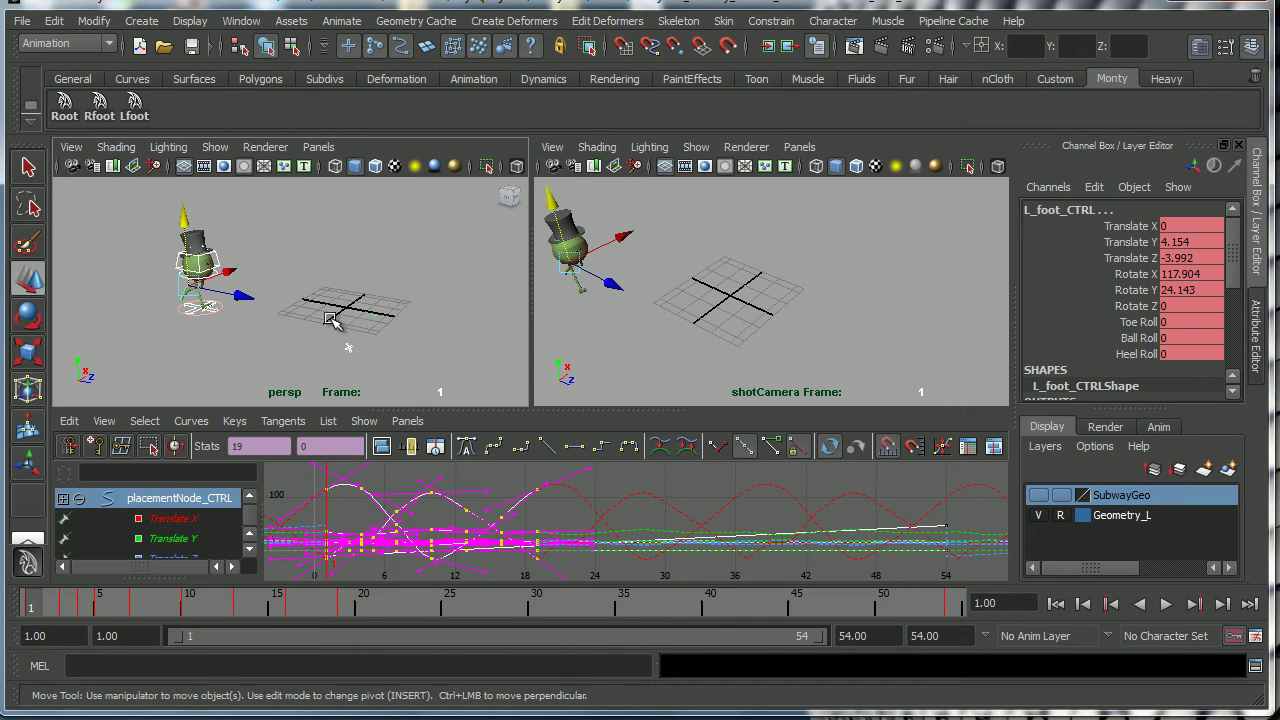
alt+right_drag(333, 320, 490, 345)
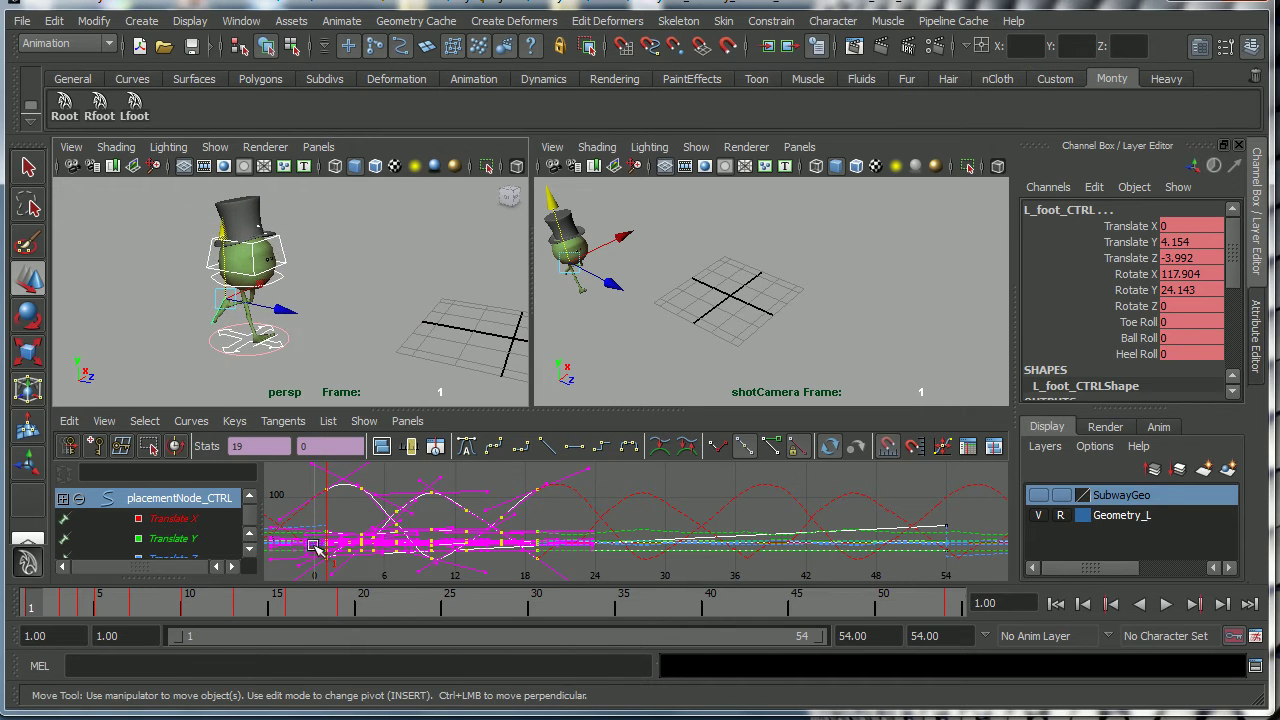
drag(37, 606, 277, 608)
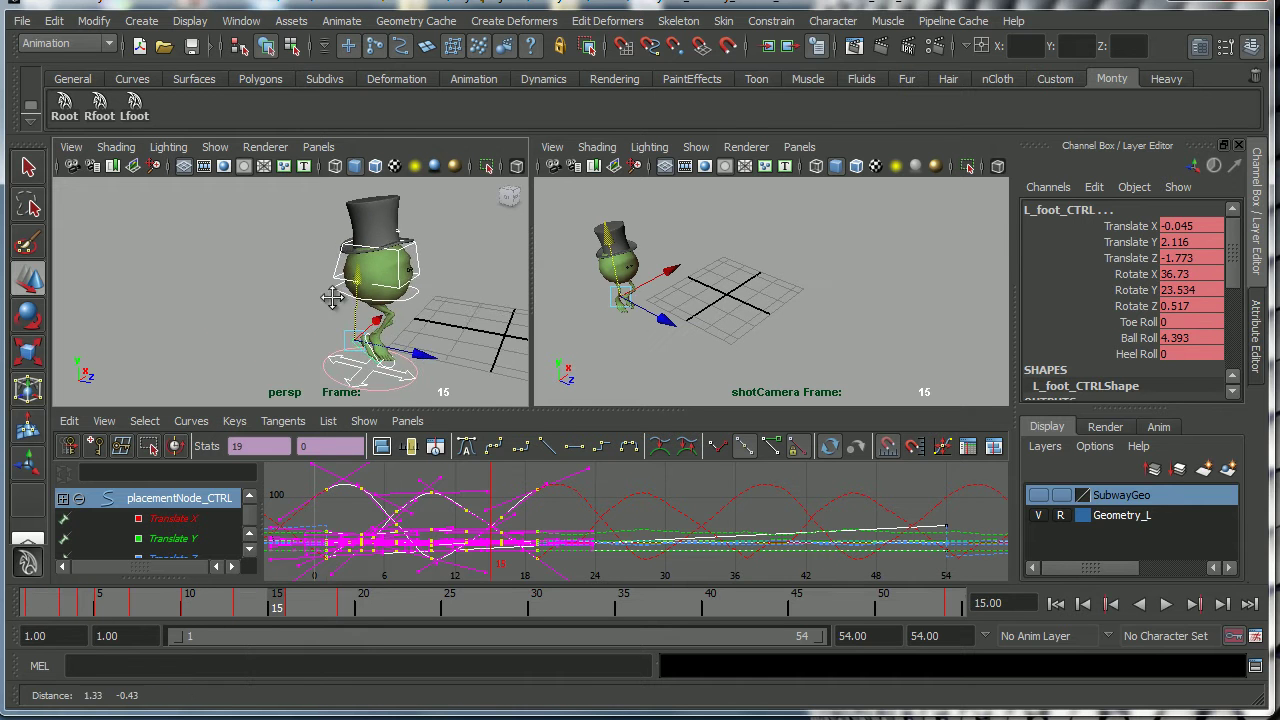
alt+right_drag(332, 298, 117, 286)
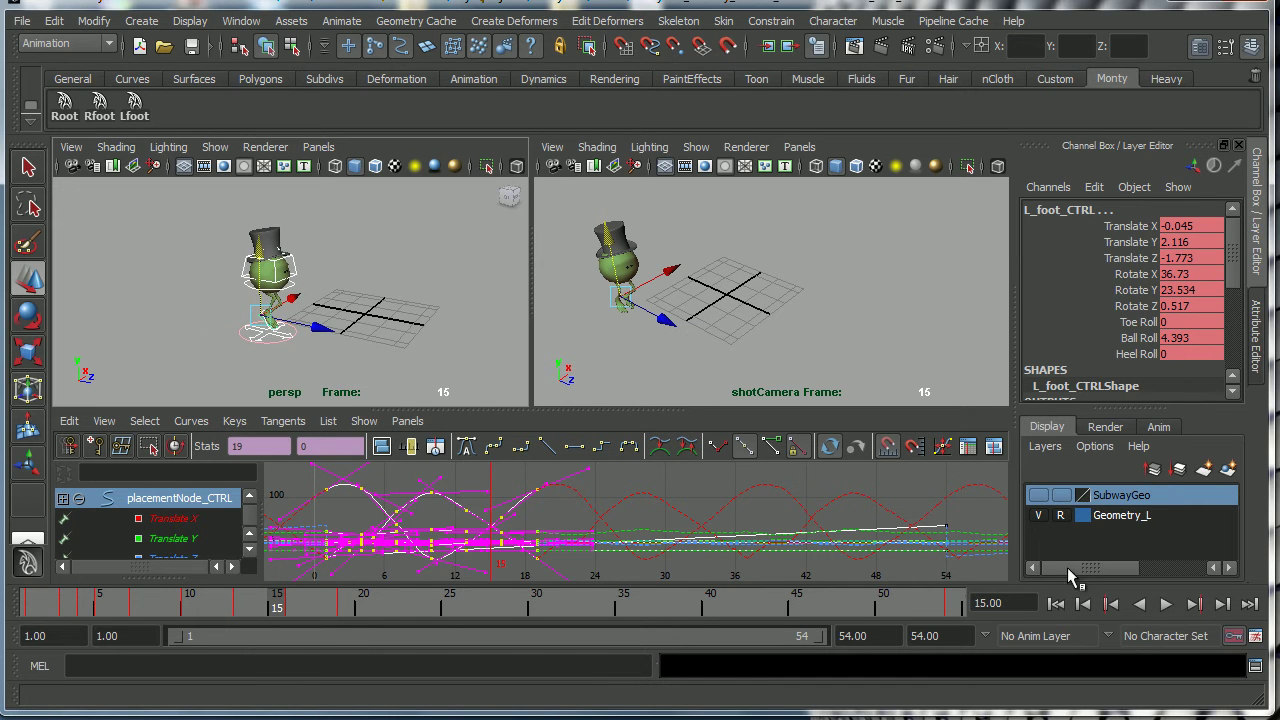
click(1167, 606)
click(1167, 606)
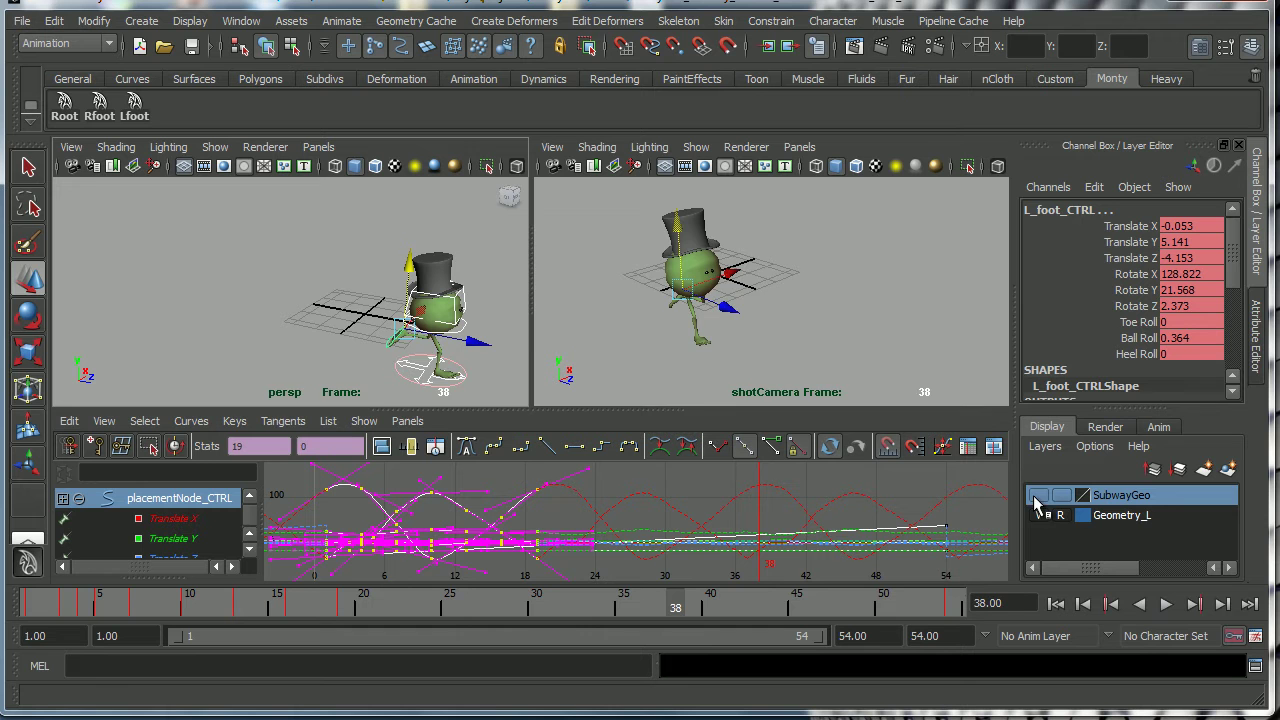
Turn on the SubwayGeo layer's visibility and replay the run from frame 1
click(1038, 514)
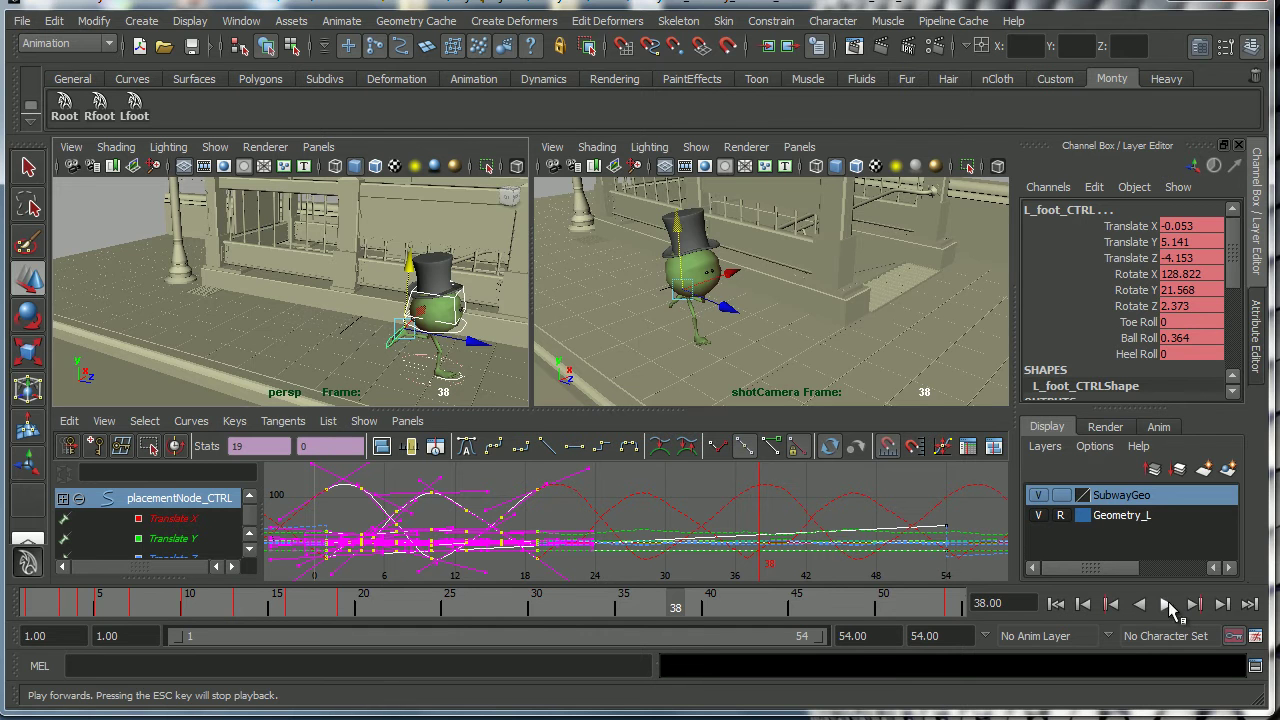
click(1167, 605)
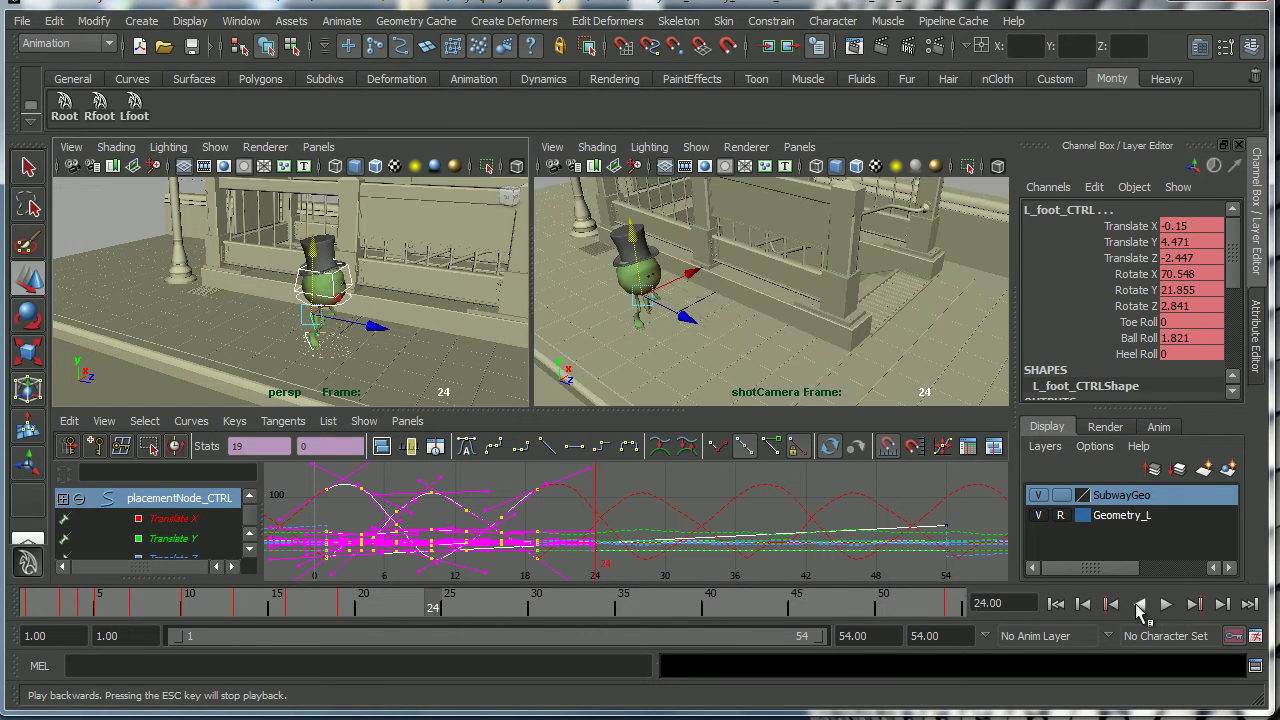
click(1167, 606)
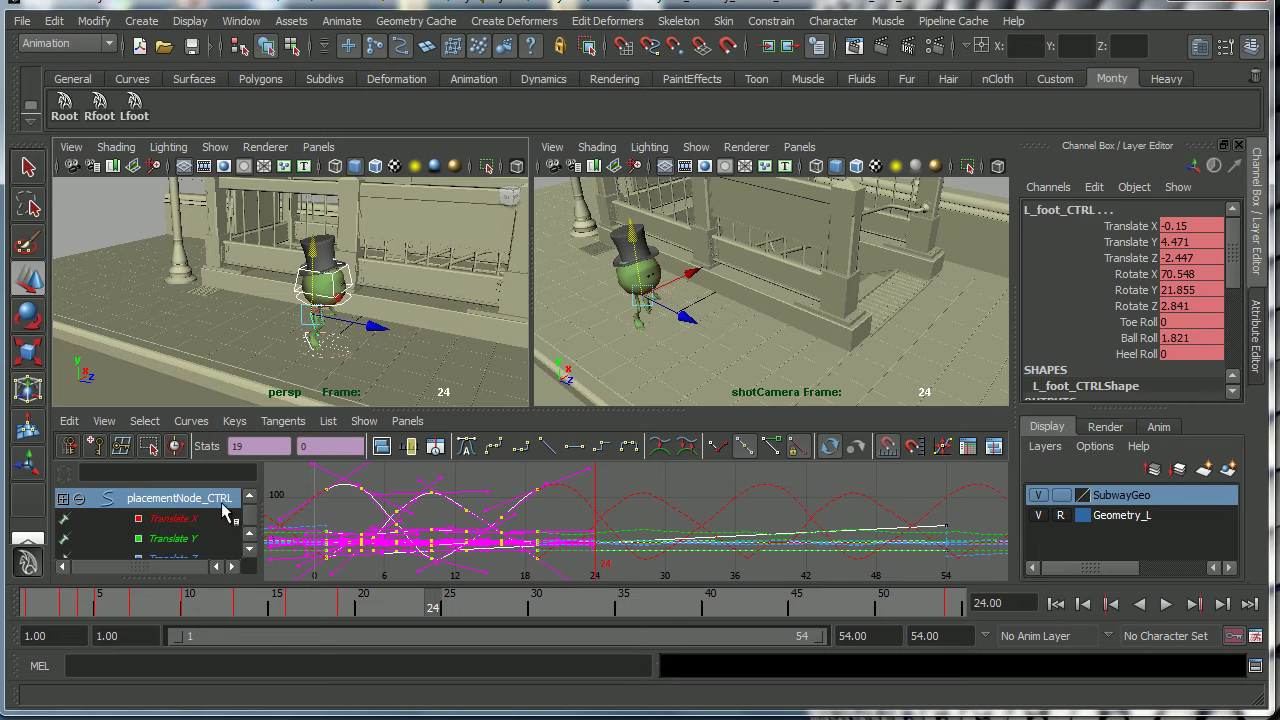
click(30, 605)
key(alt+v)
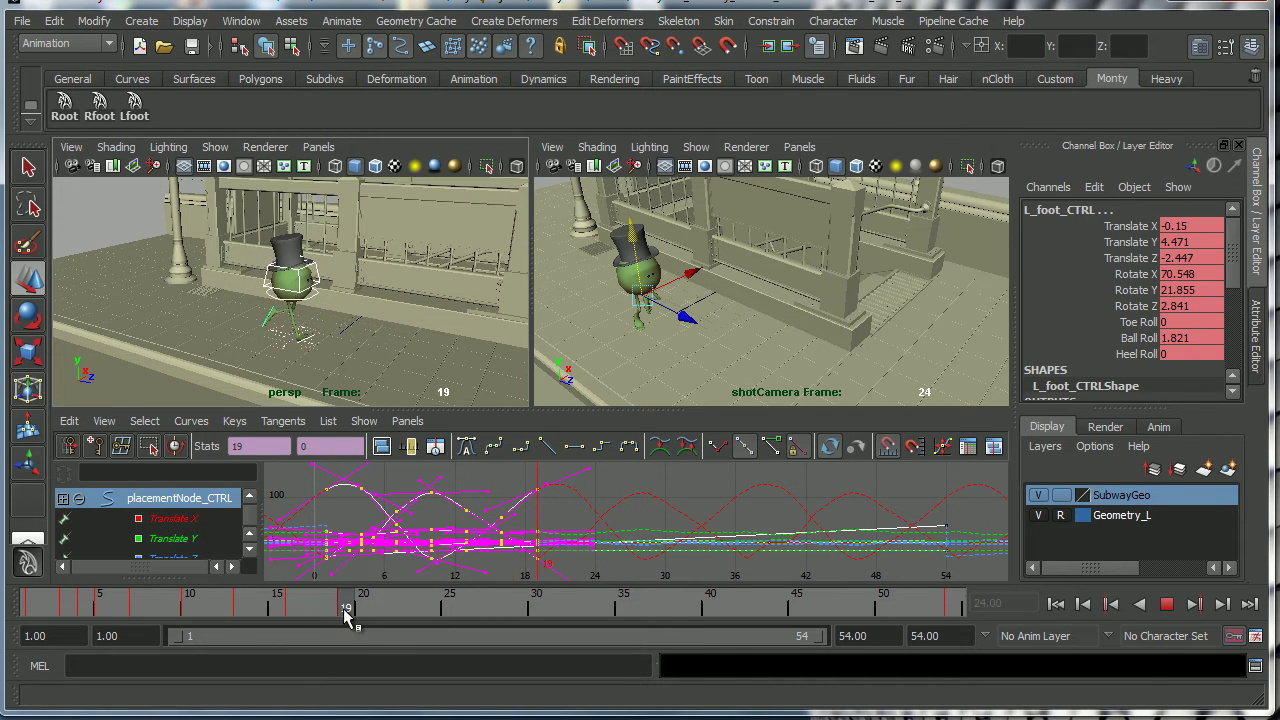
click(345, 607)
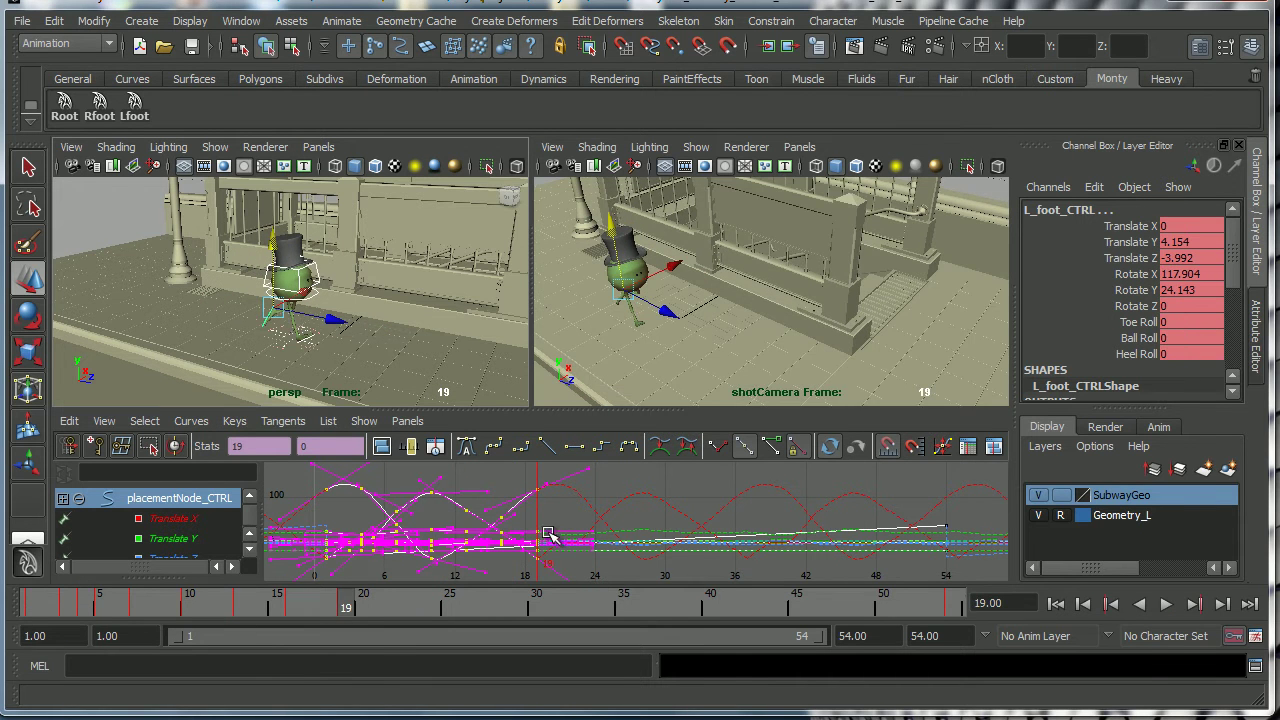
mouse_move(346, 602)
mouse_down()
mouse_move(328, 605)
mouse_move(345, 607)
mouse_up()
key(alt+v)
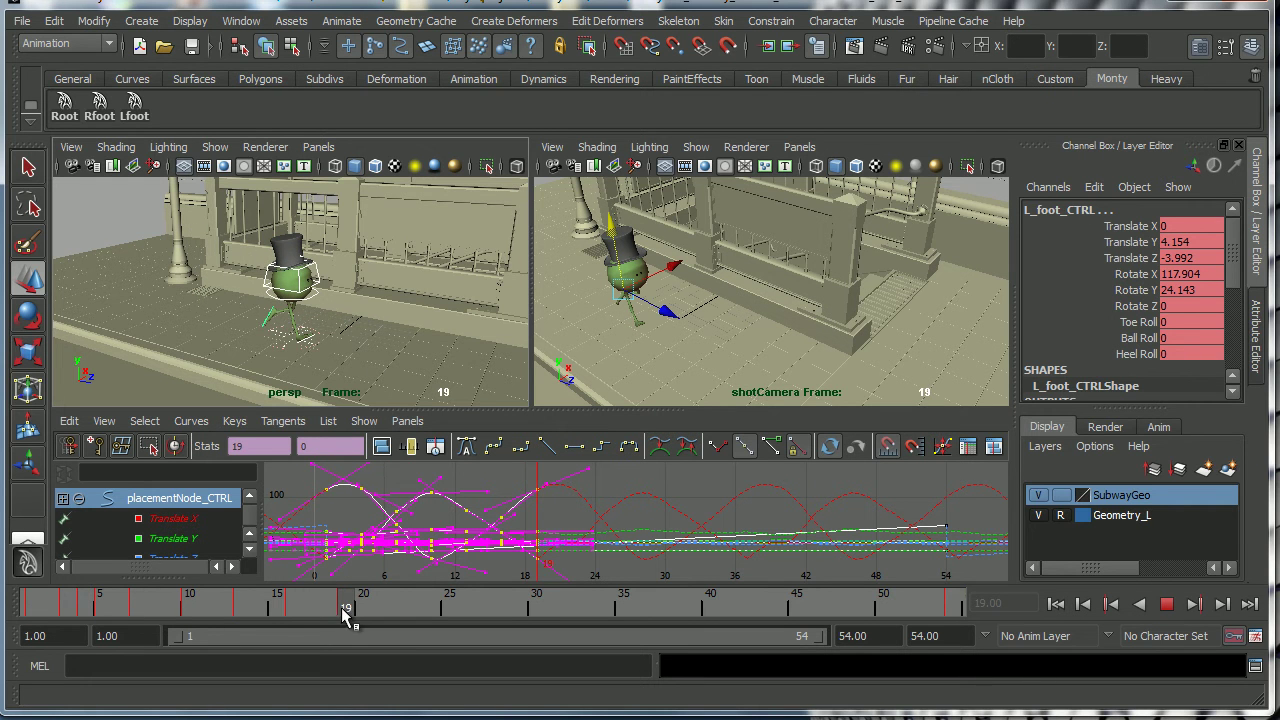
key(alt+v)
key(w)
scroll(550, 530, down, 3)
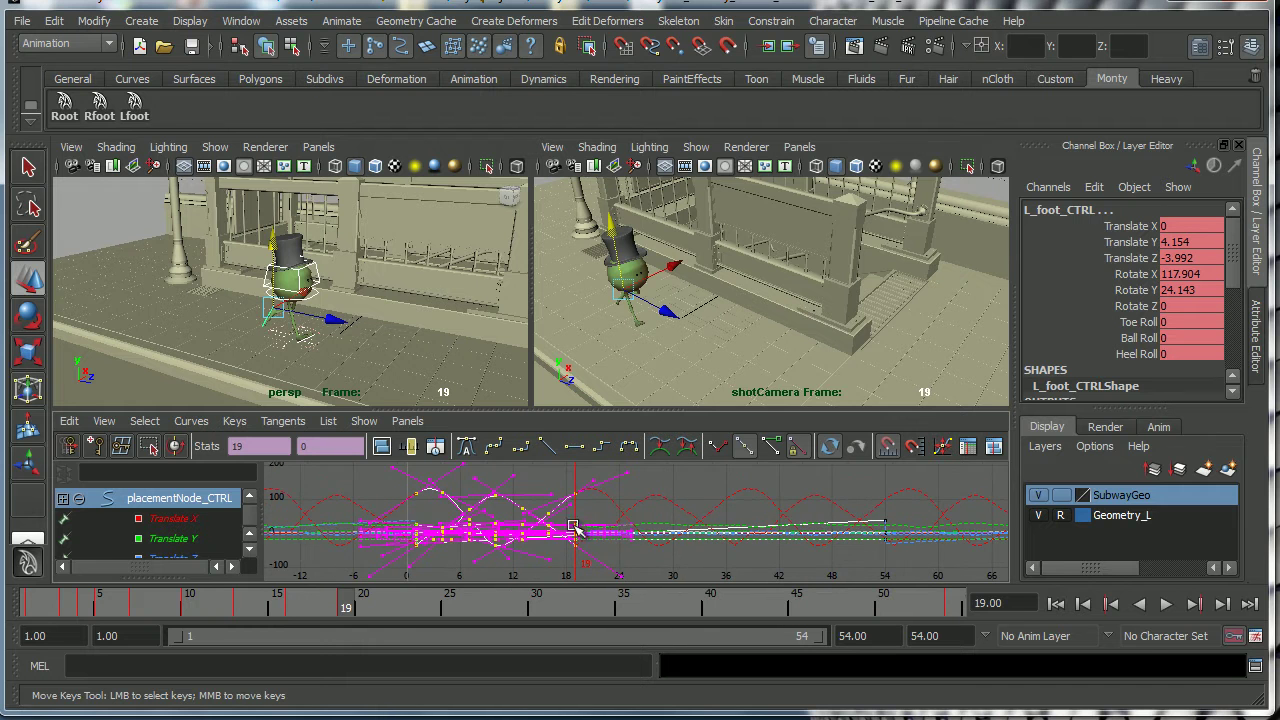
click(191, 421)
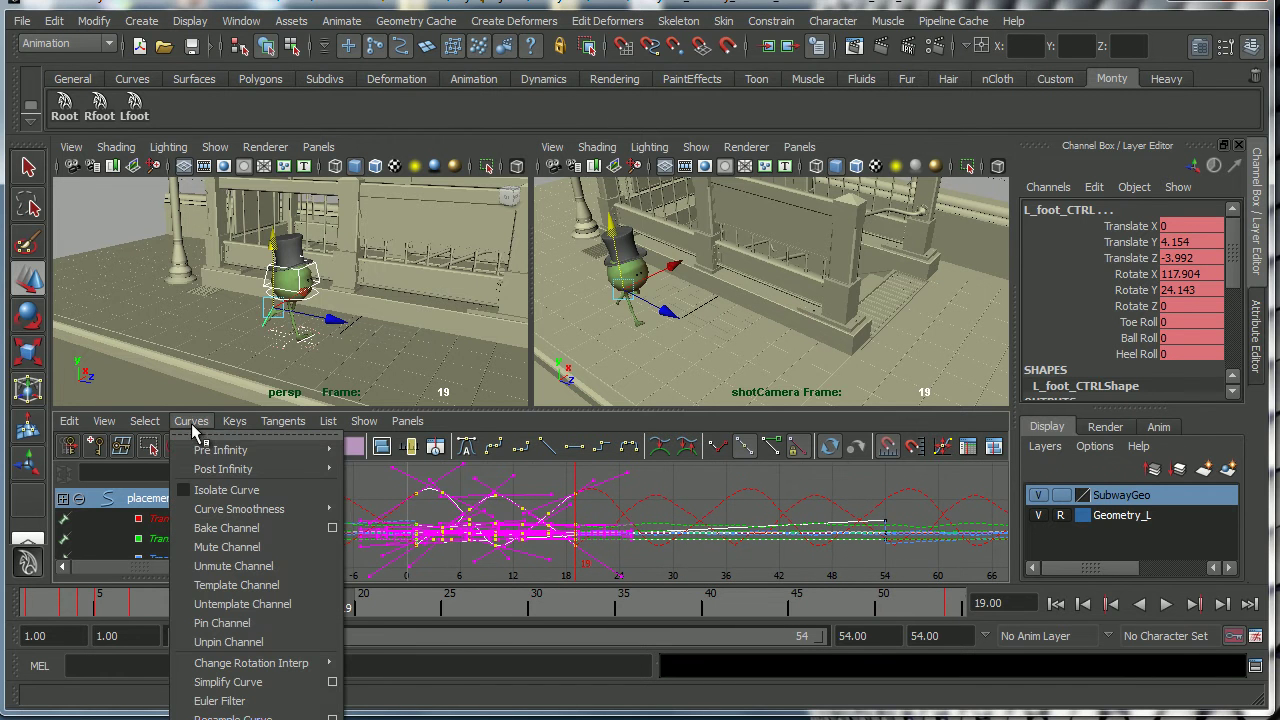
mouse_move(330, 466)
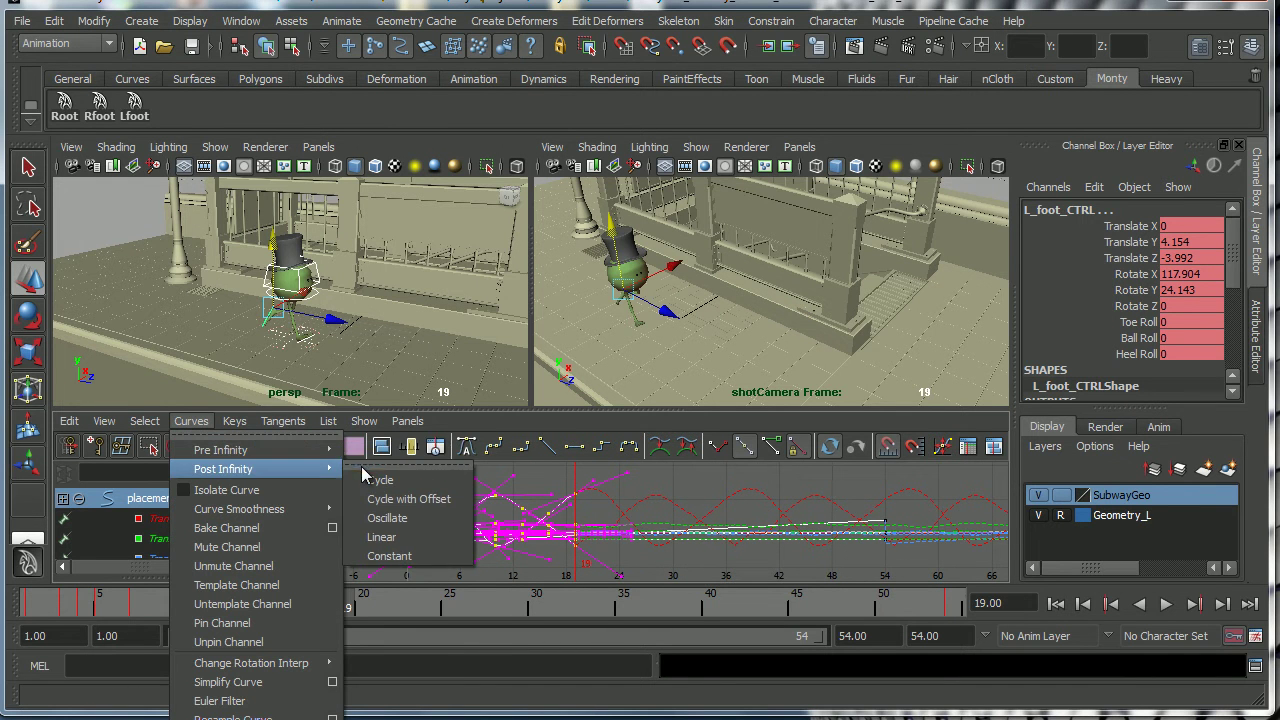
click(194, 425)
click(103, 425)
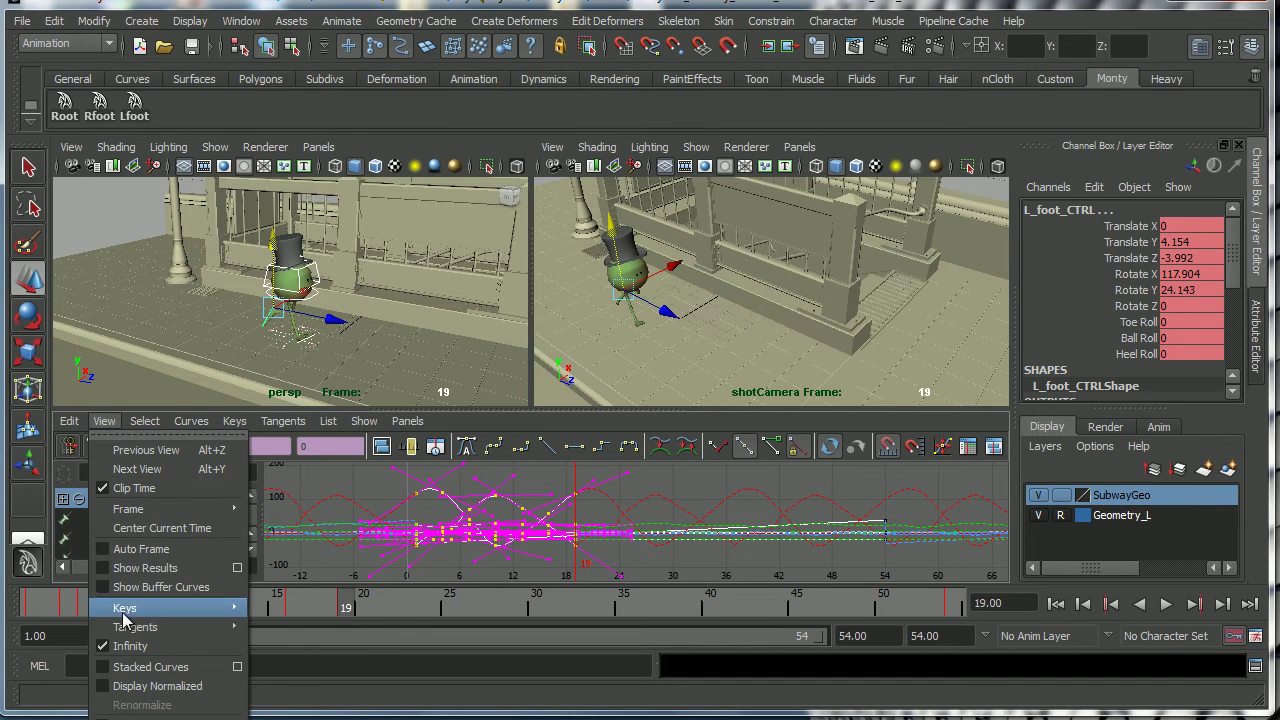
click(106, 422)
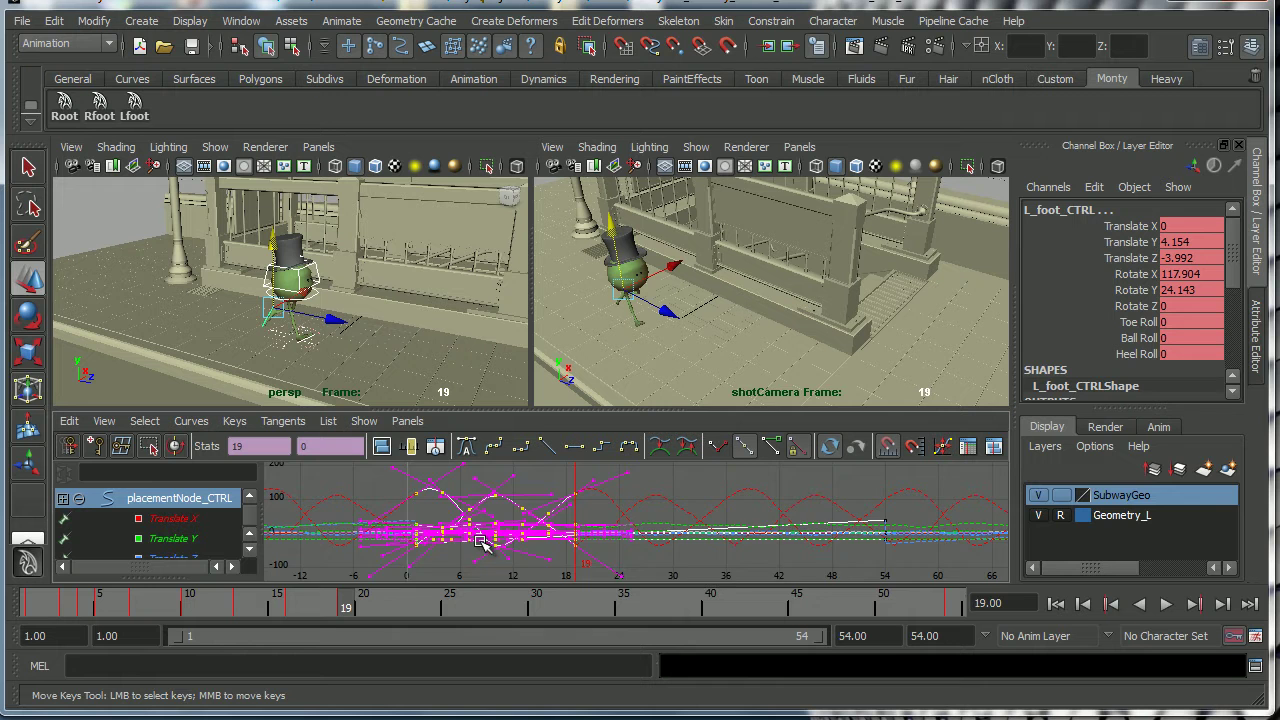
scroll(490, 548, down, 3)
click(1164, 608)
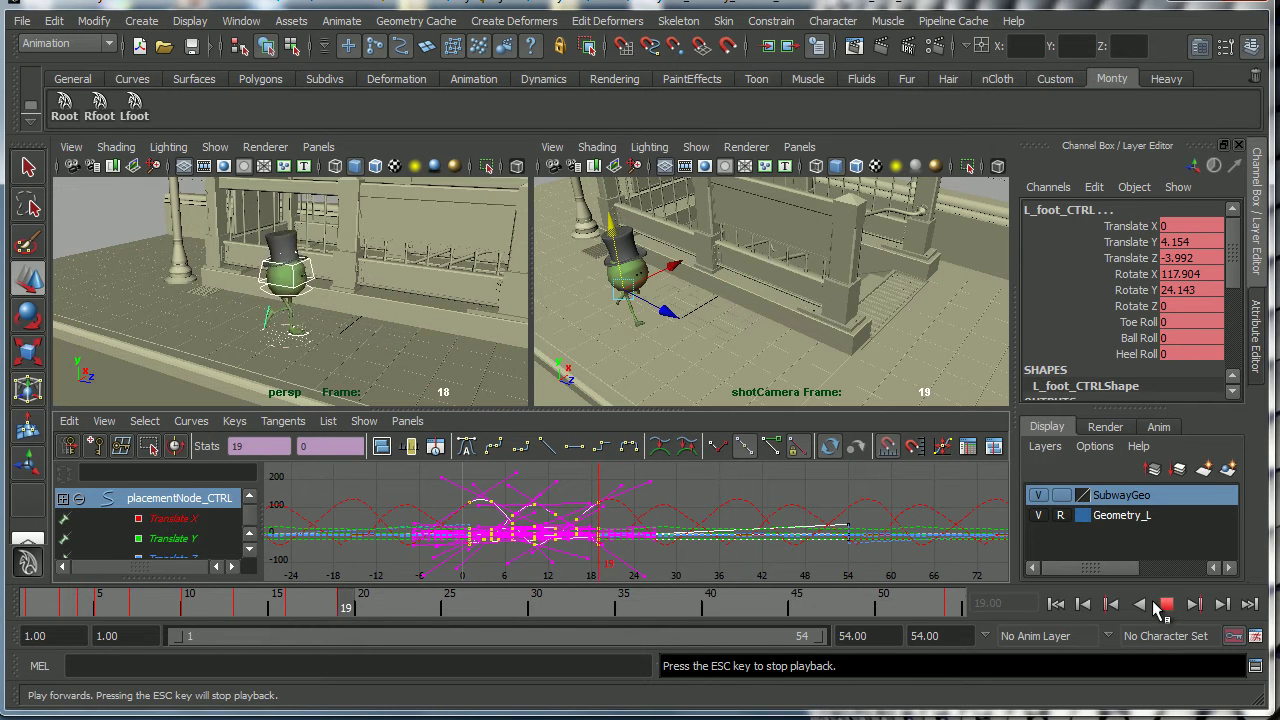
click(1165, 606)
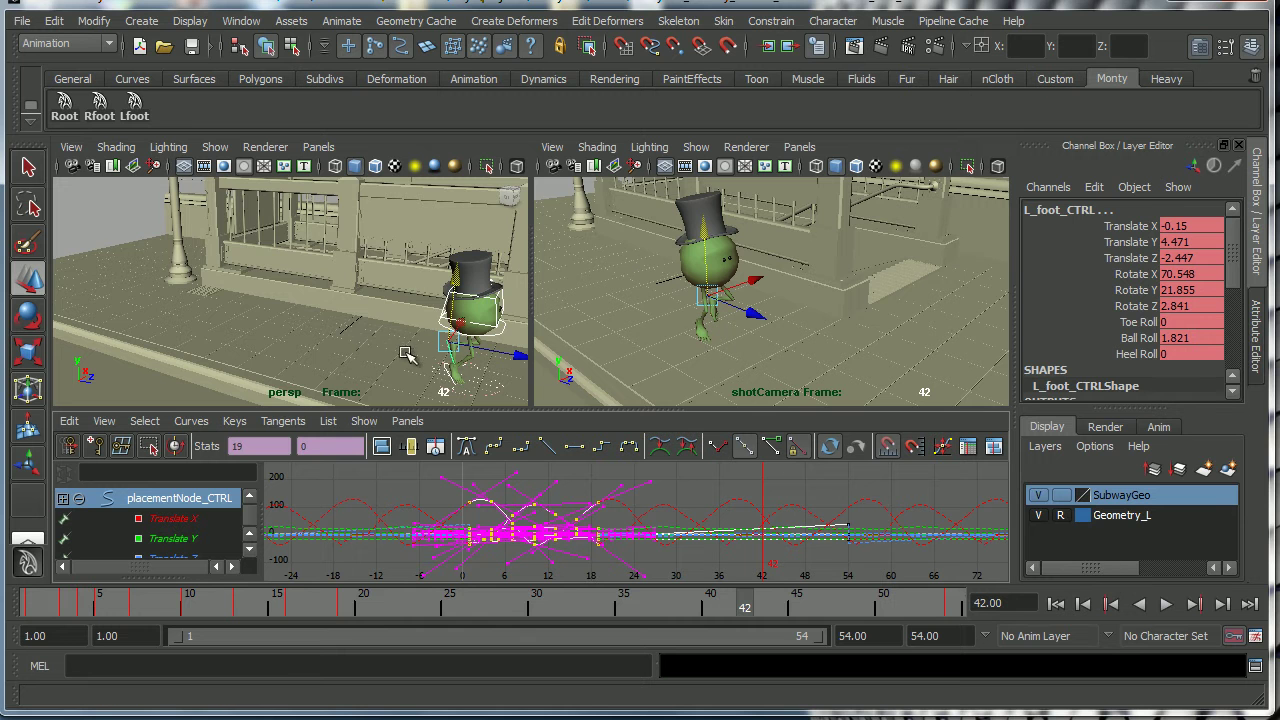
Hide the subway set and frame placementNode_CTRL's Translate Z curve in the Graph Editor
alt+middle_drag(428, 355, 246, 304)
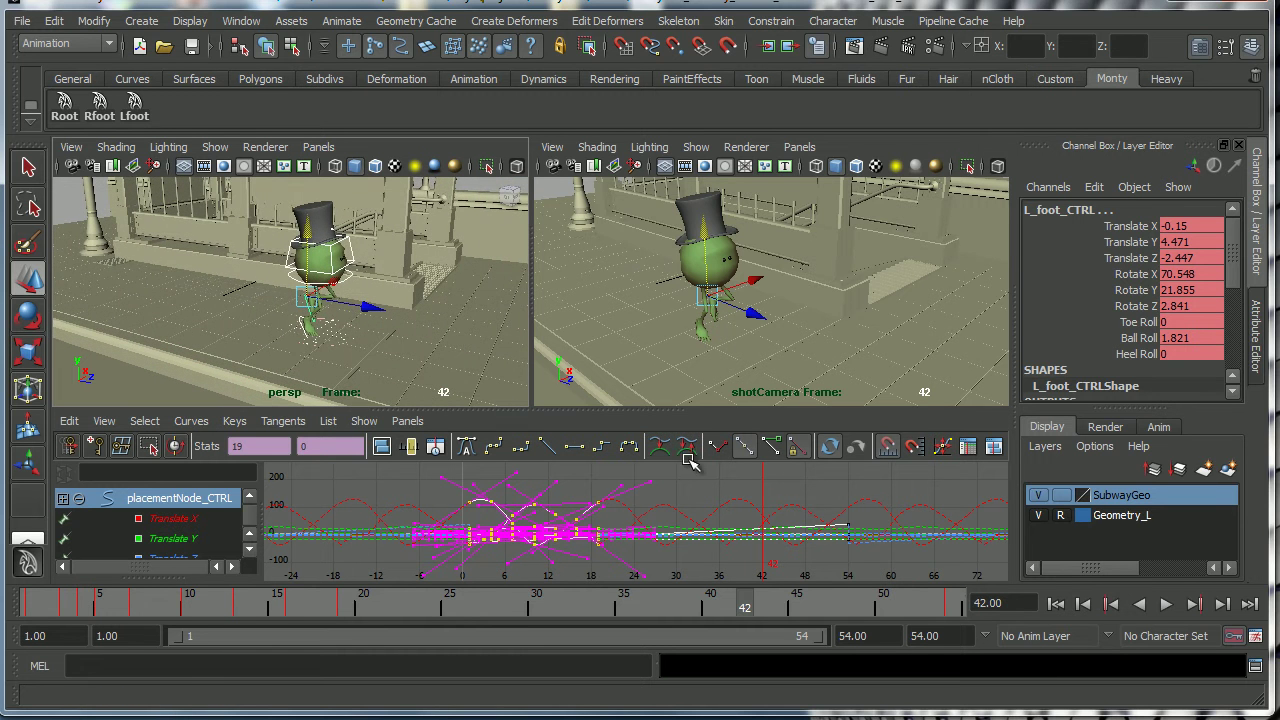
click(1039, 497)
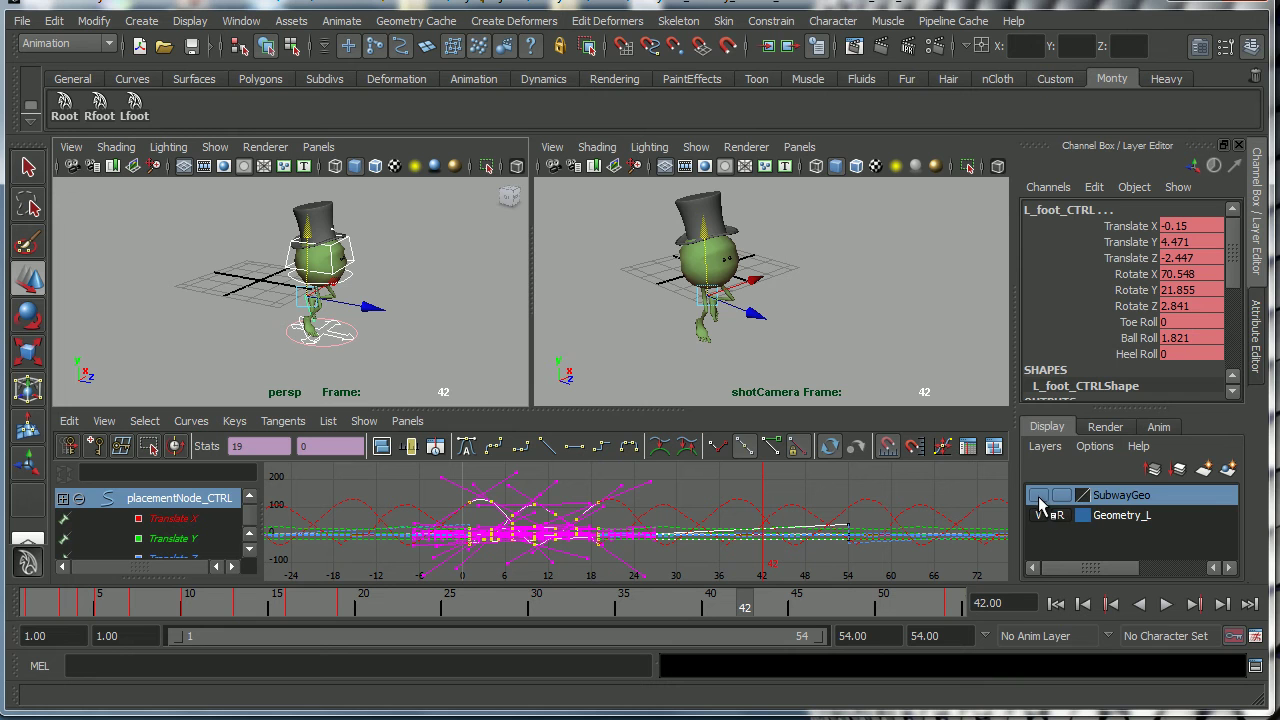
click(348, 334)
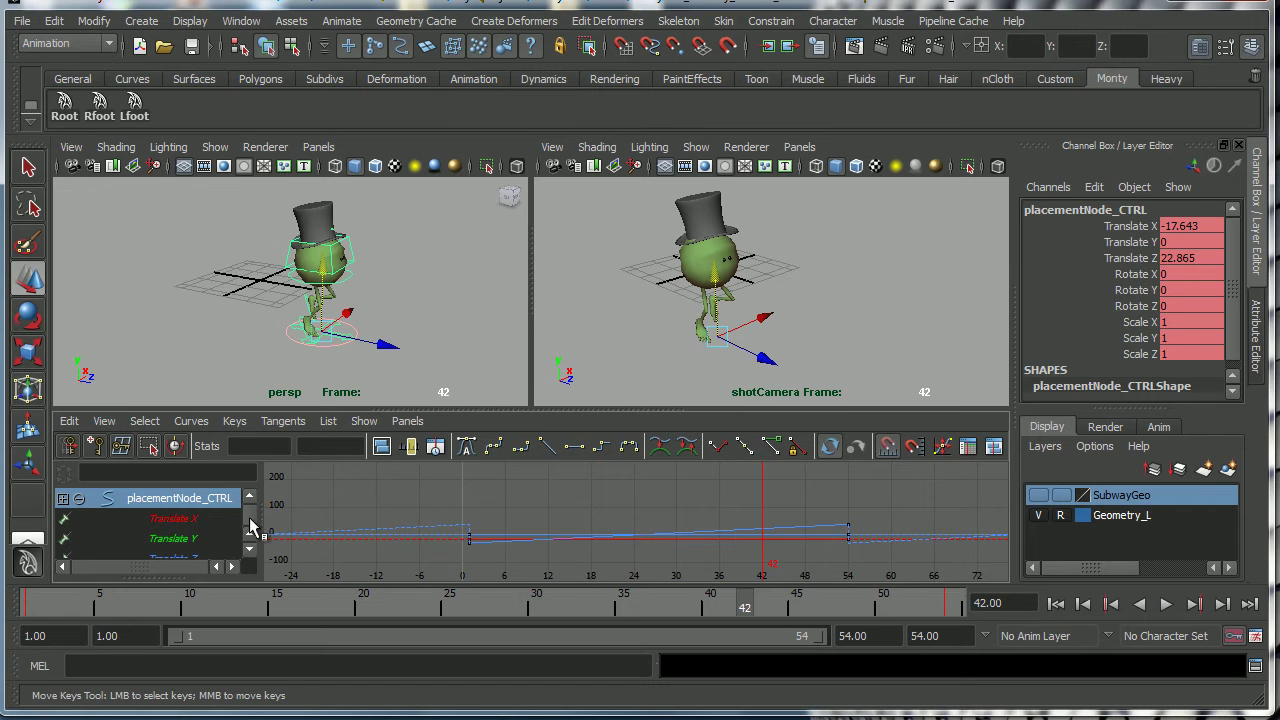
click(212, 556)
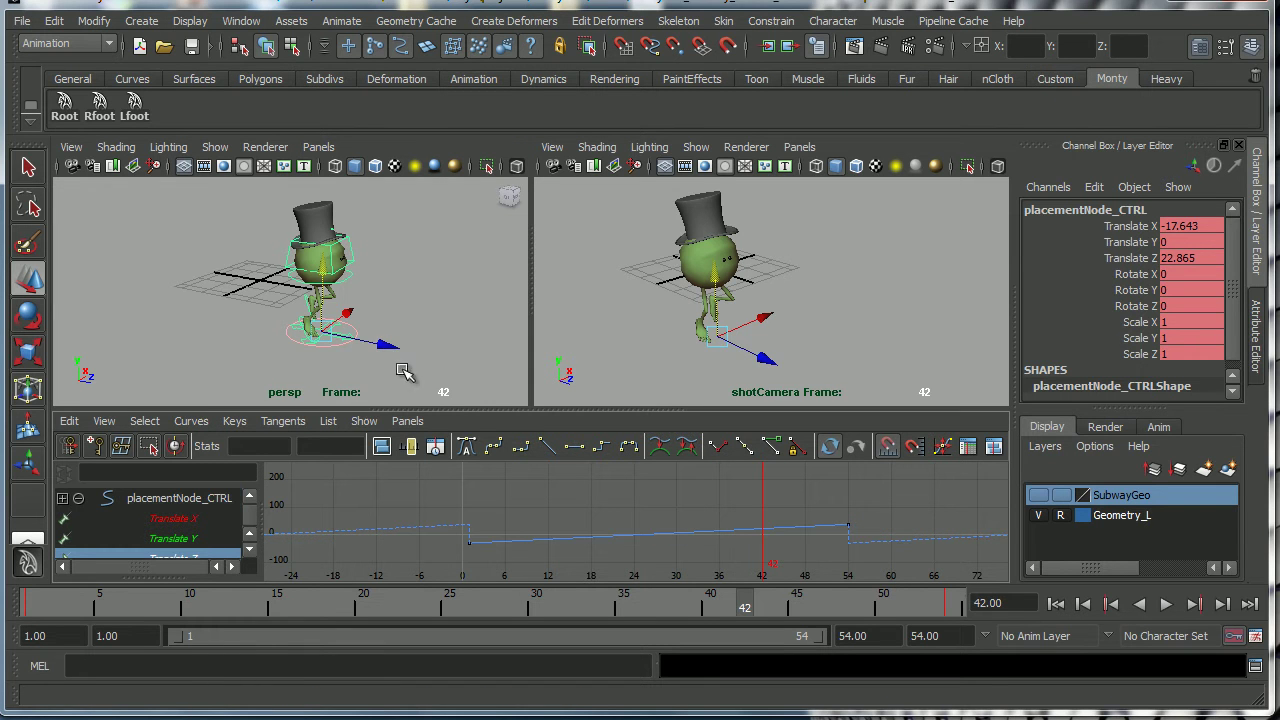
key(f)
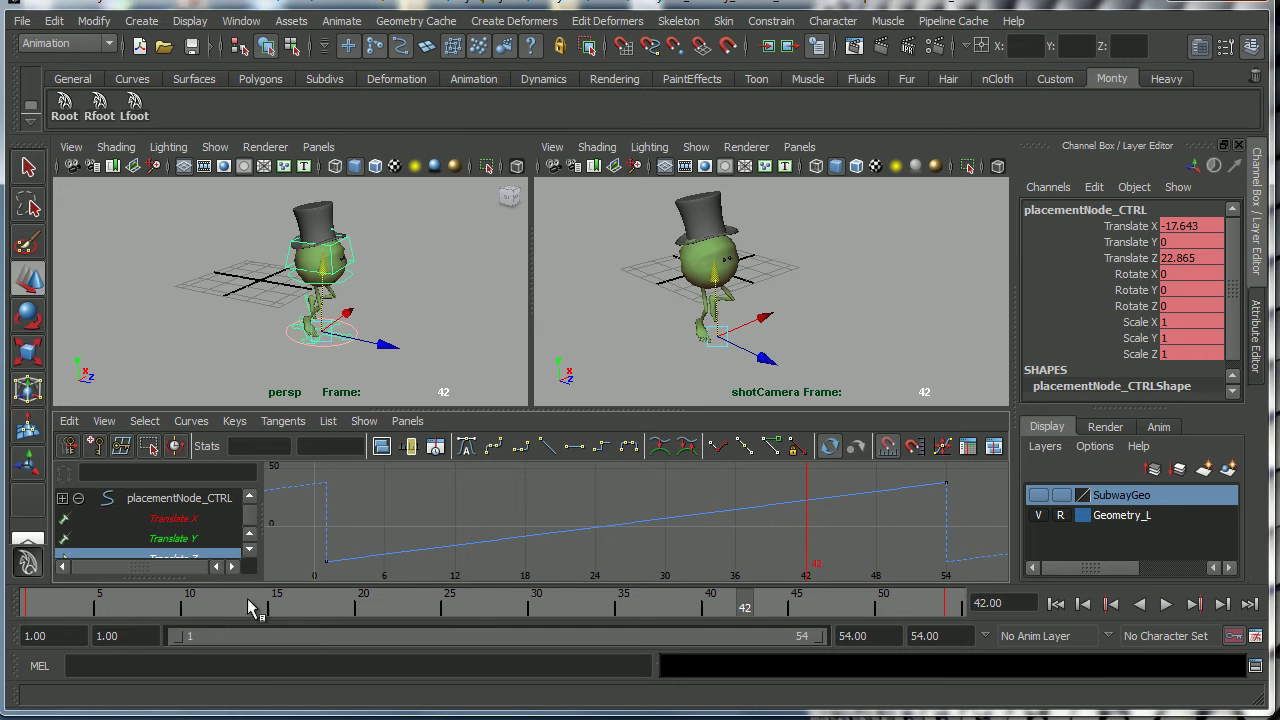
drag(52, 610, 960, 607)
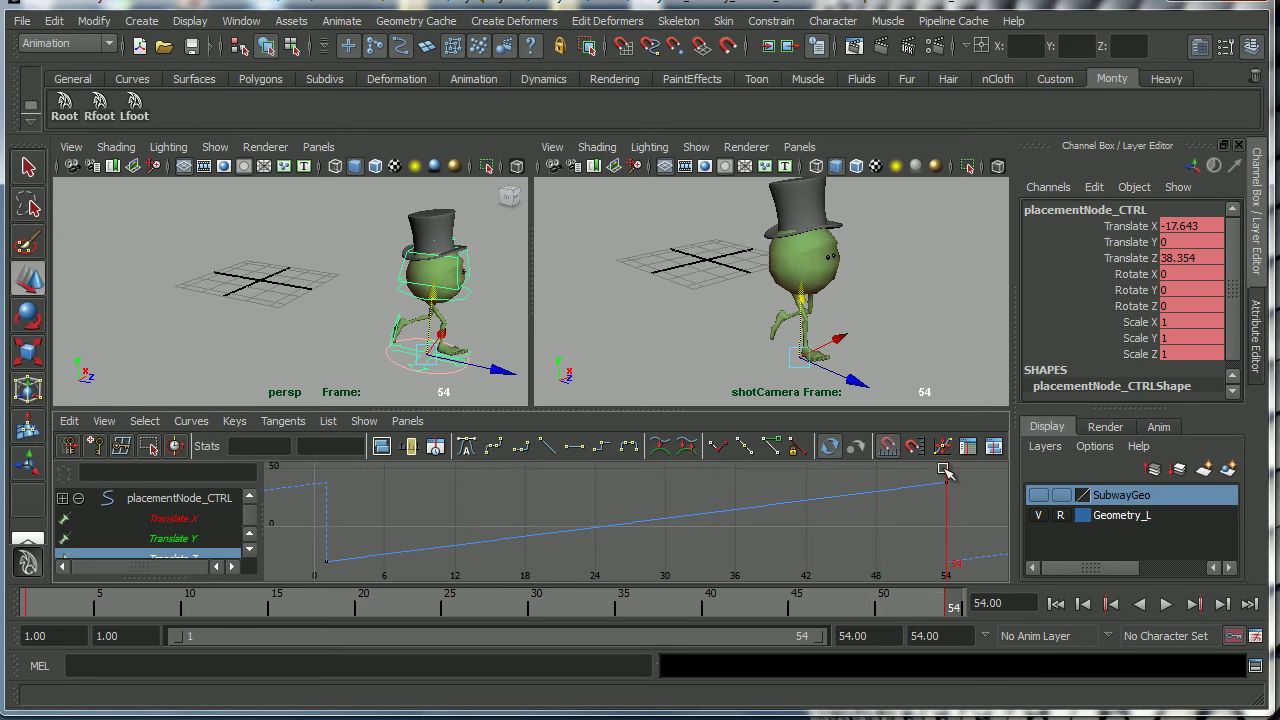
Try moving the frame-54 Translate Z key, undoing so it stays at 38.354
drag(915, 463, 970, 505)
mouse_move(949, 493)
middle_down()
mouse_move(949, 507)
mouse_move(948, 480)
mouse_move(942, 501)
mouse_move(945, 491)
middle_up()
key(ctrl+z)
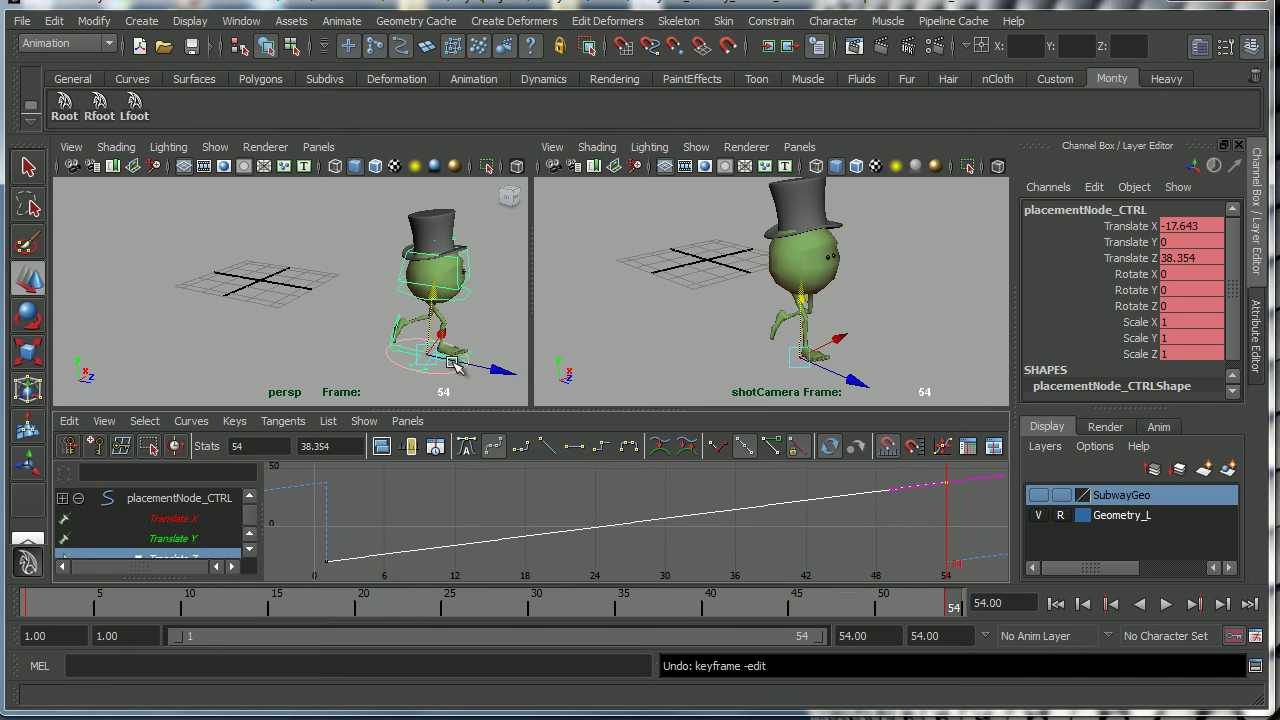
mouse_move(933, 506)
middle_down()
mouse_move(930, 543)
mouse_move(930, 515)
middle_up()
key(ctrl+z)
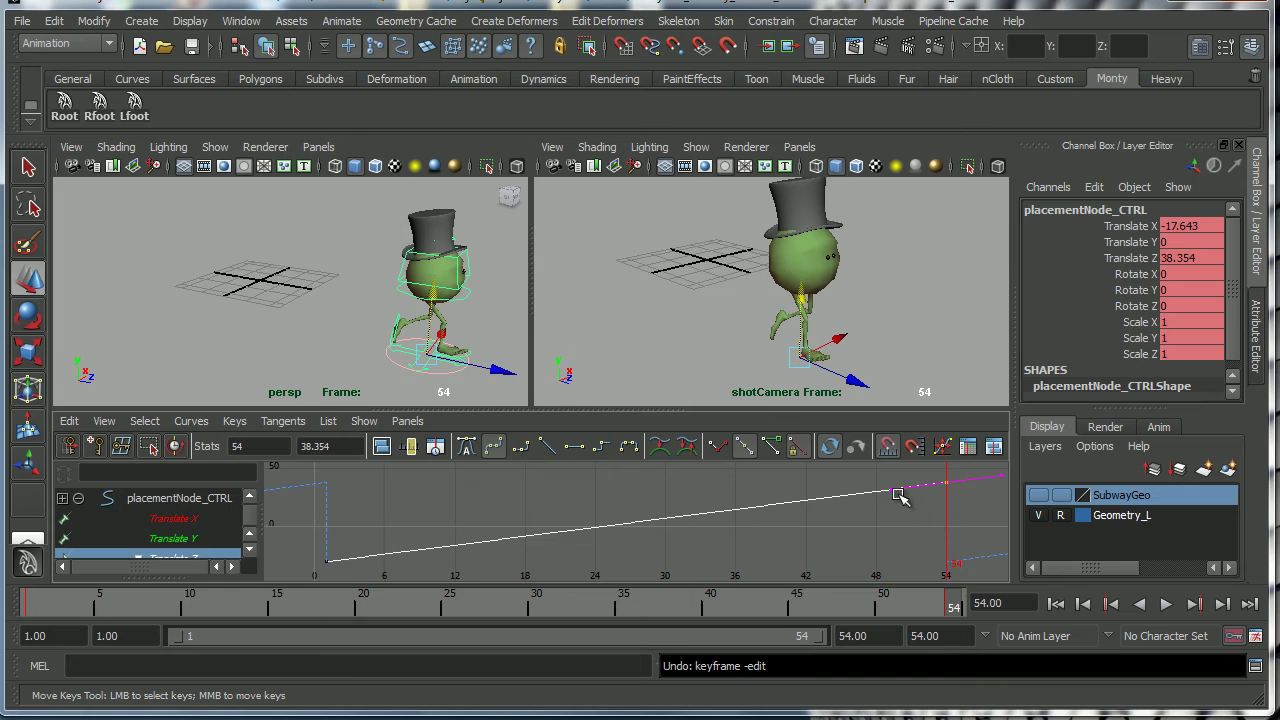
middle_drag(897, 492, 933, 492)
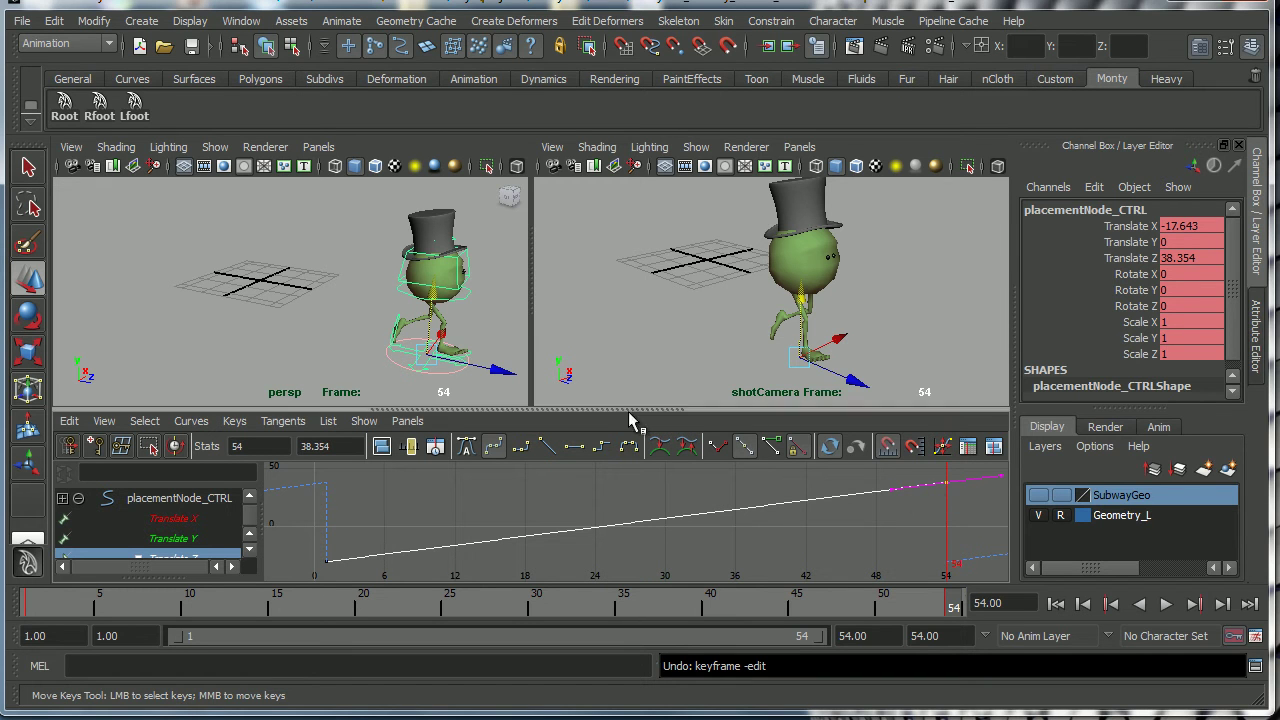
alt+middle_drag(405, 305, 335, 308)
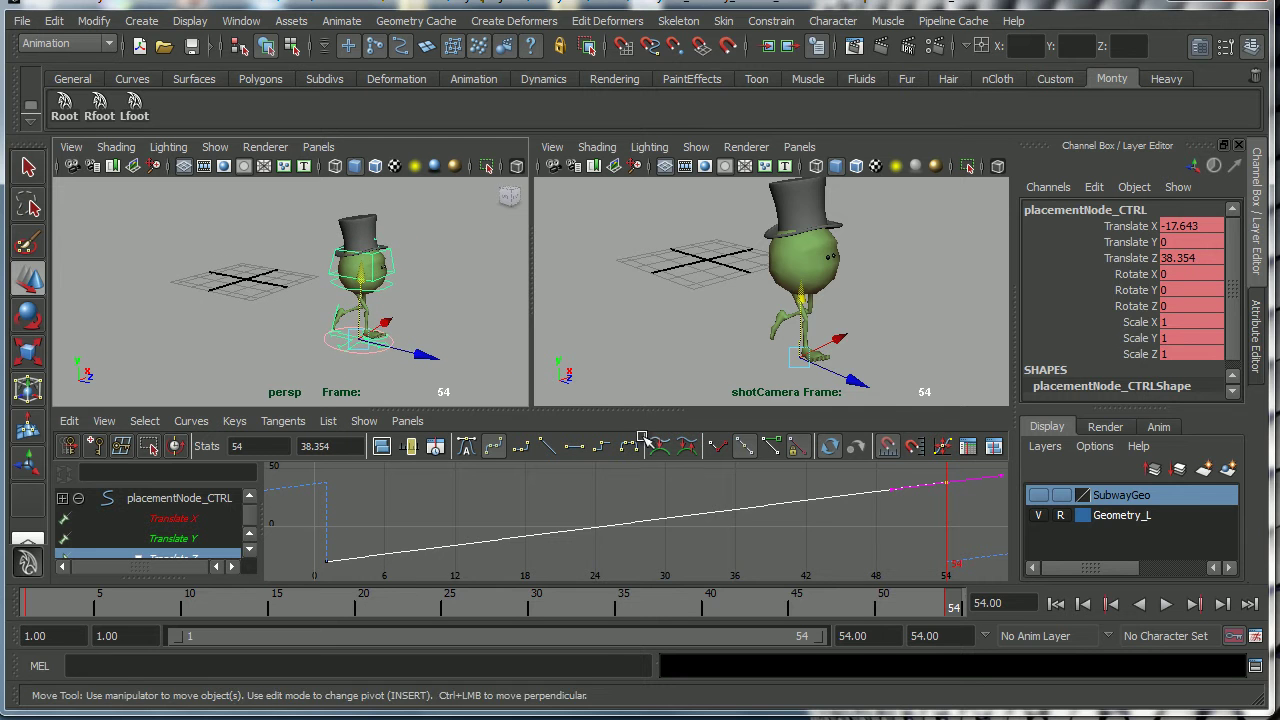
click(1166, 604)
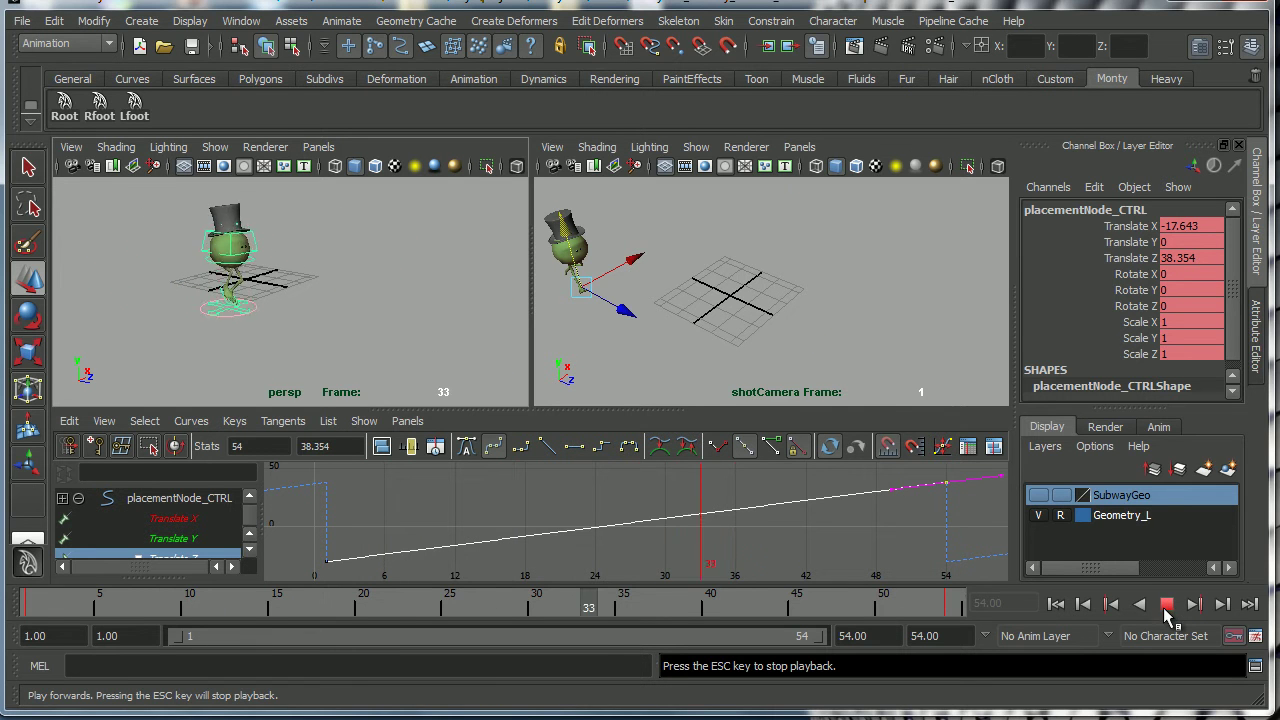
click(1166, 604)
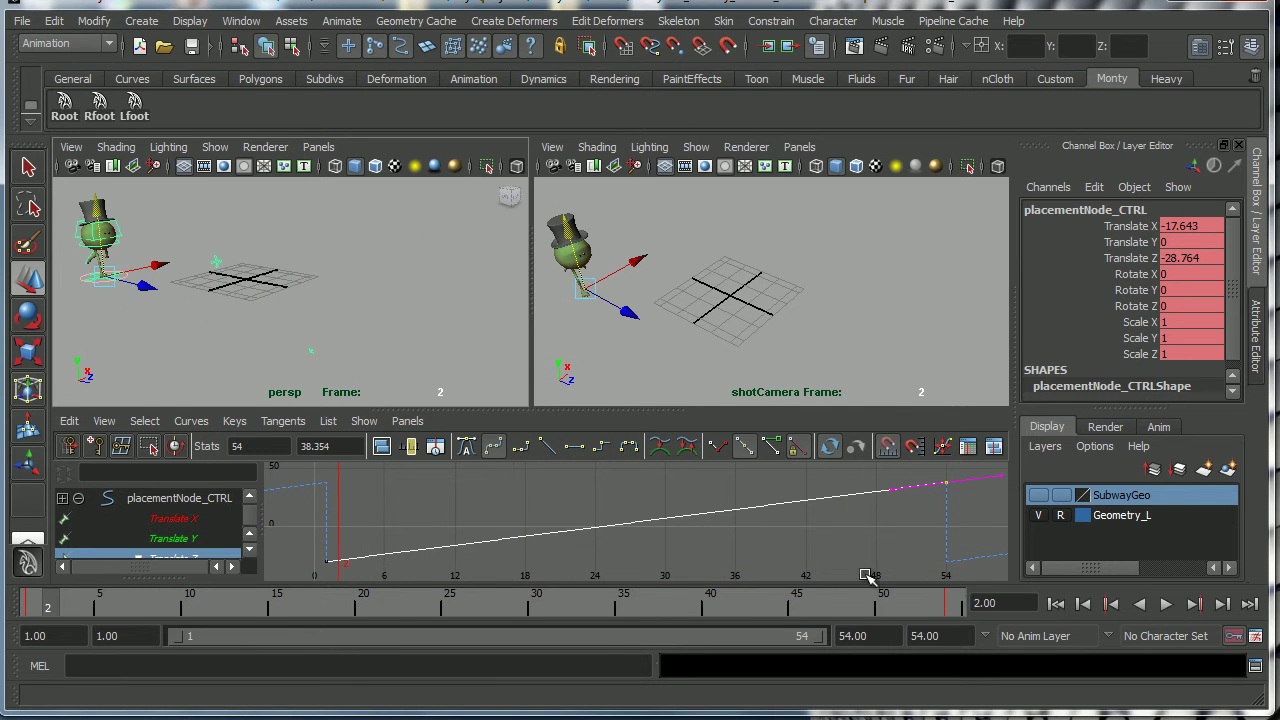
click(955, 602)
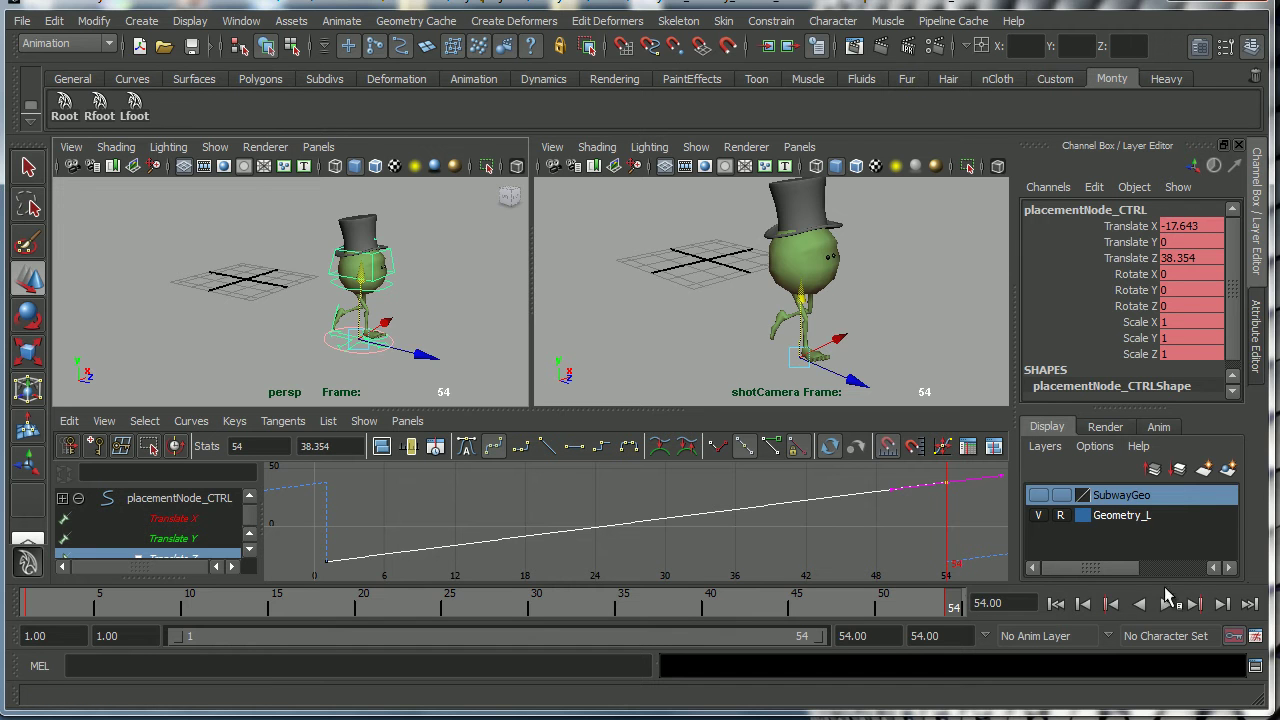
click(1167, 603)
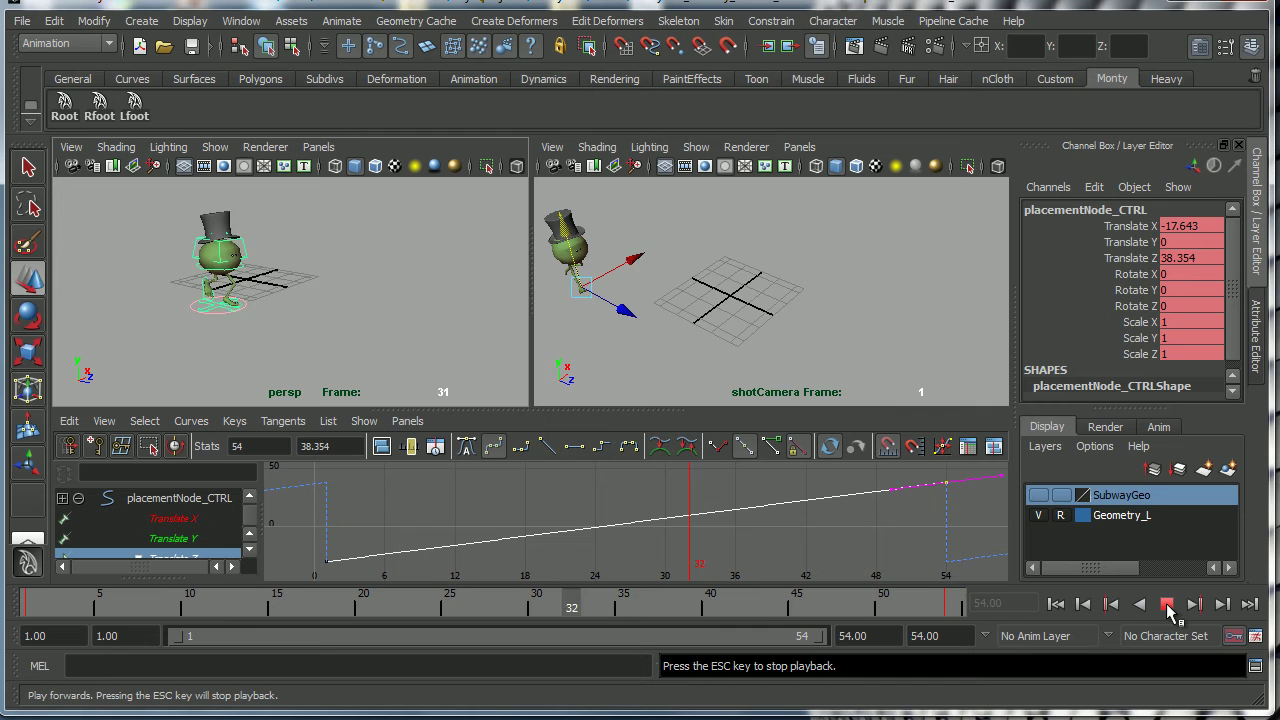
click(1168, 607)
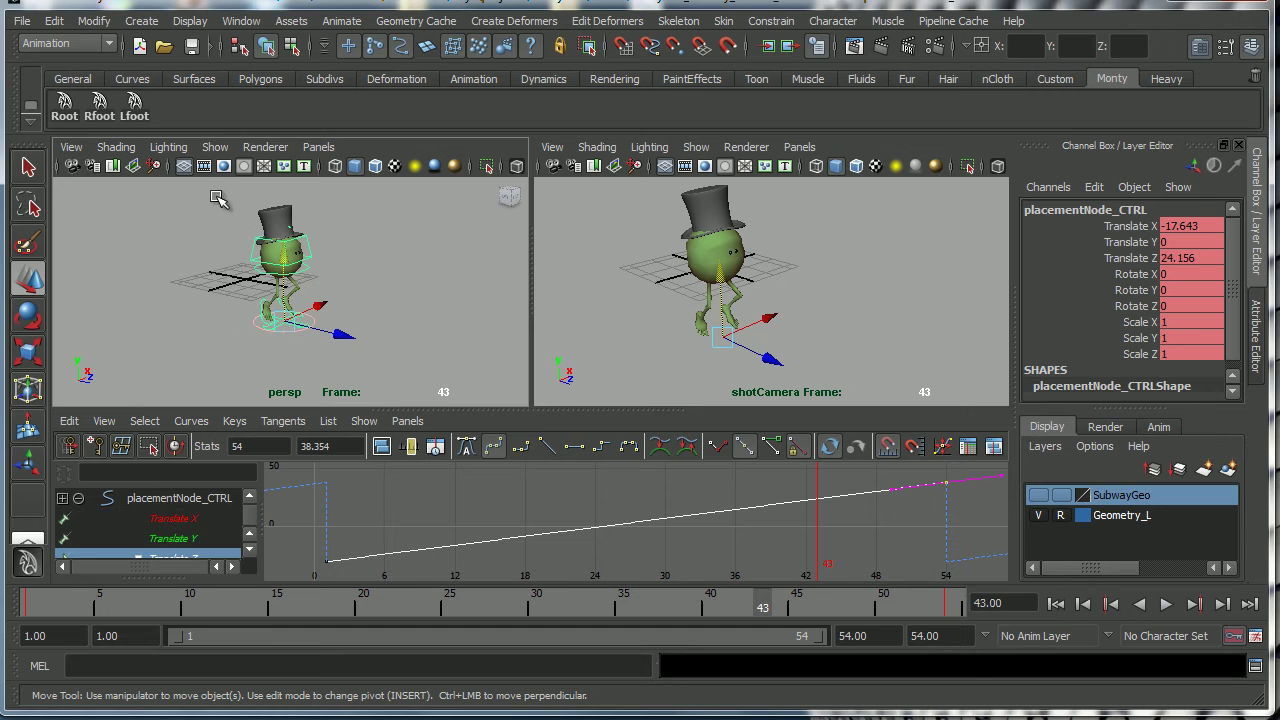
Marquee-select all of Monty's controls, frame their curves, and go to frame 19
drag(238, 222, 372, 384)
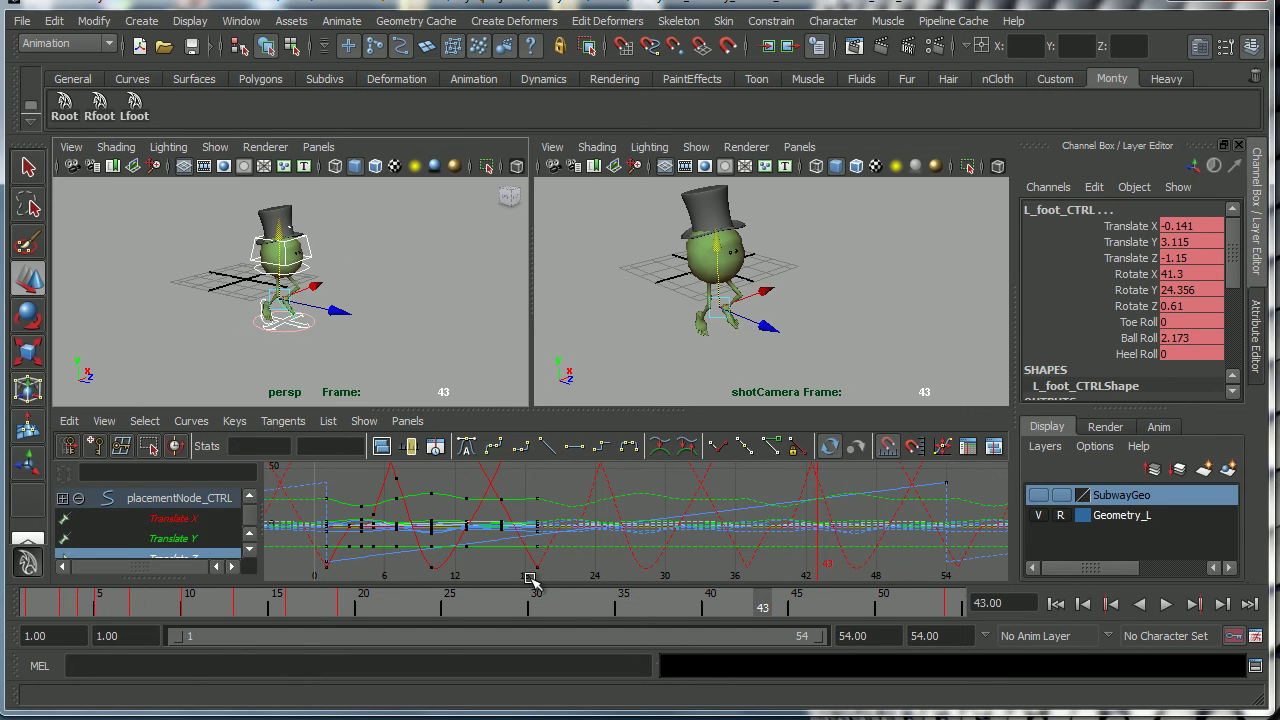
key(f)
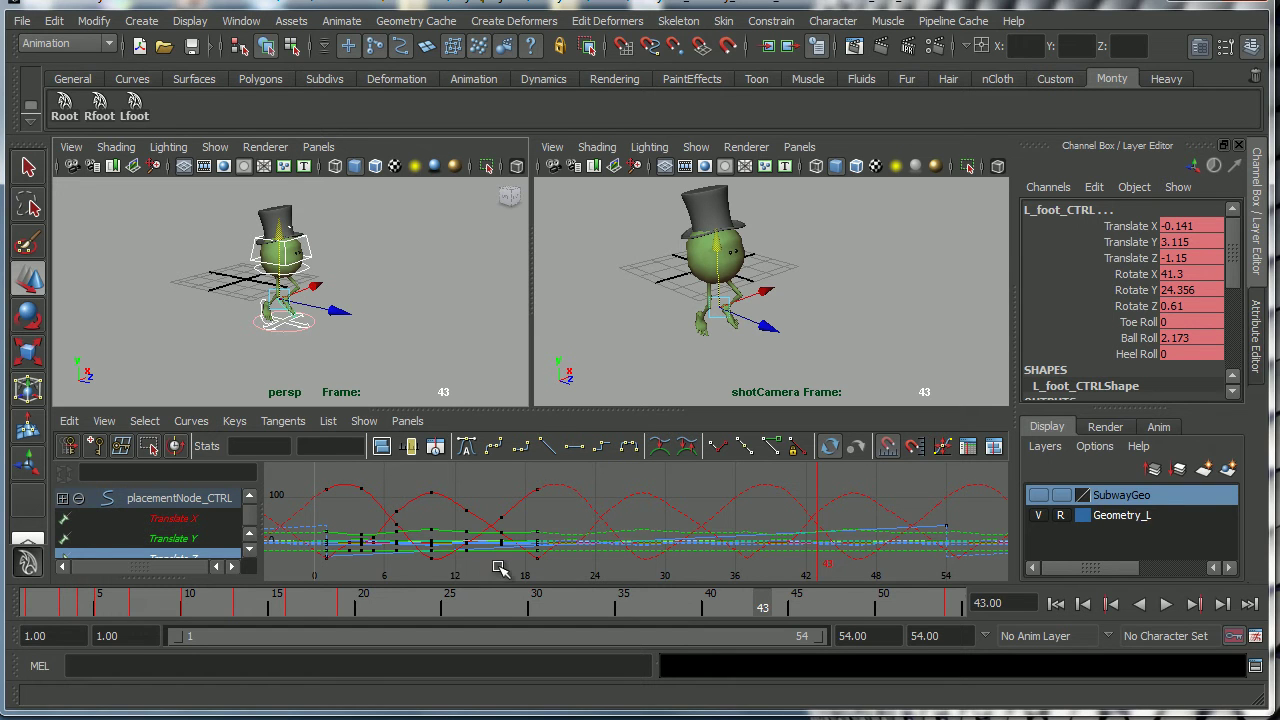
click(346, 617)
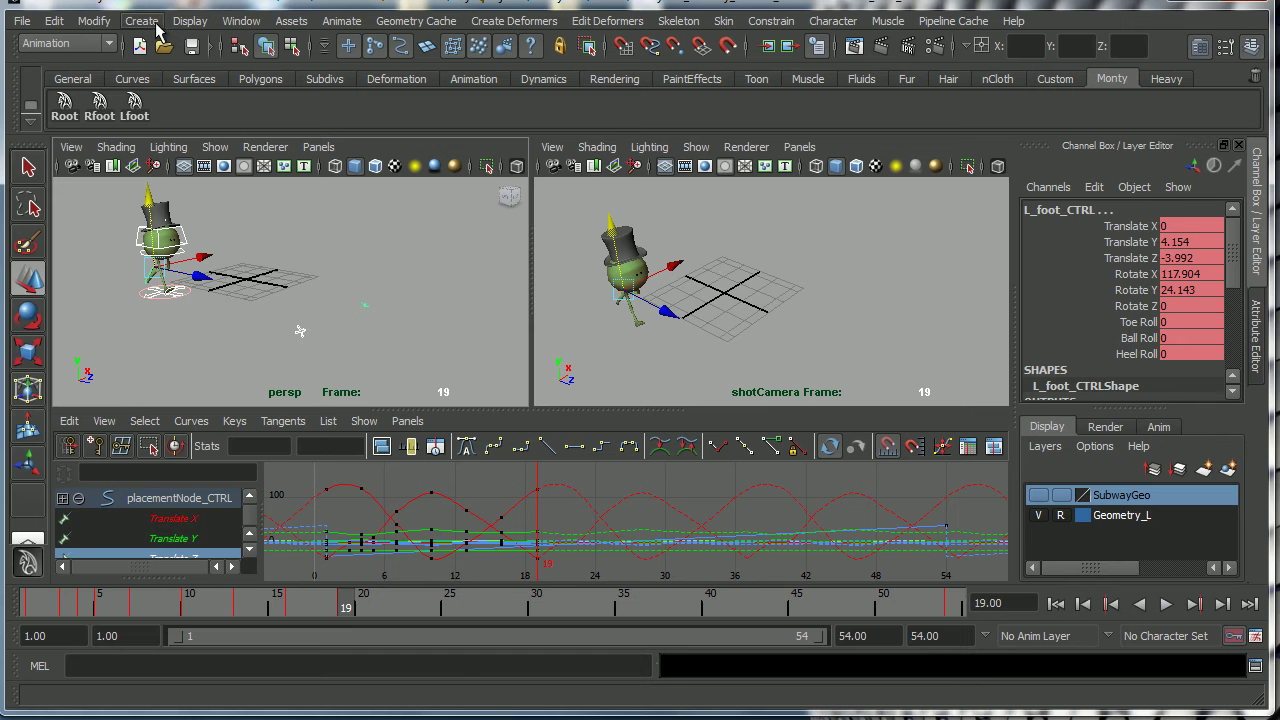
Open the Bake Simulation options and reset them to Time Slider range, Sample by 1
click(54, 21)
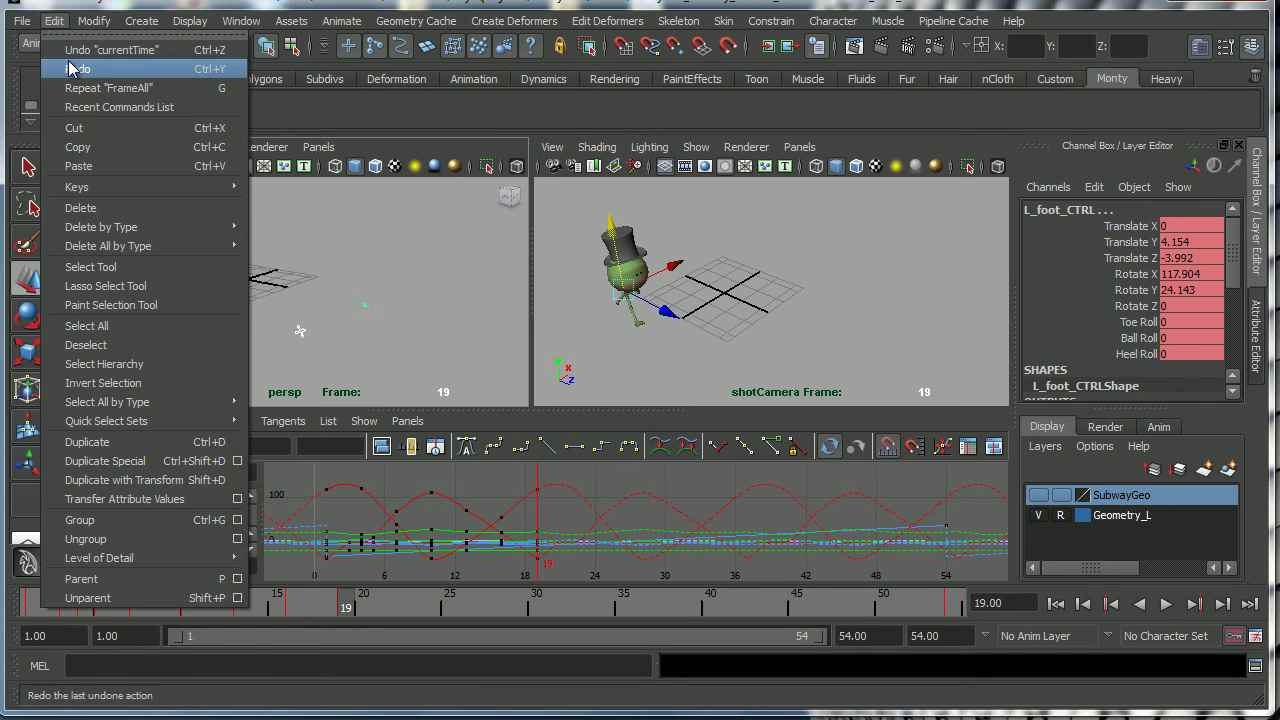
mouse_move(124, 188)
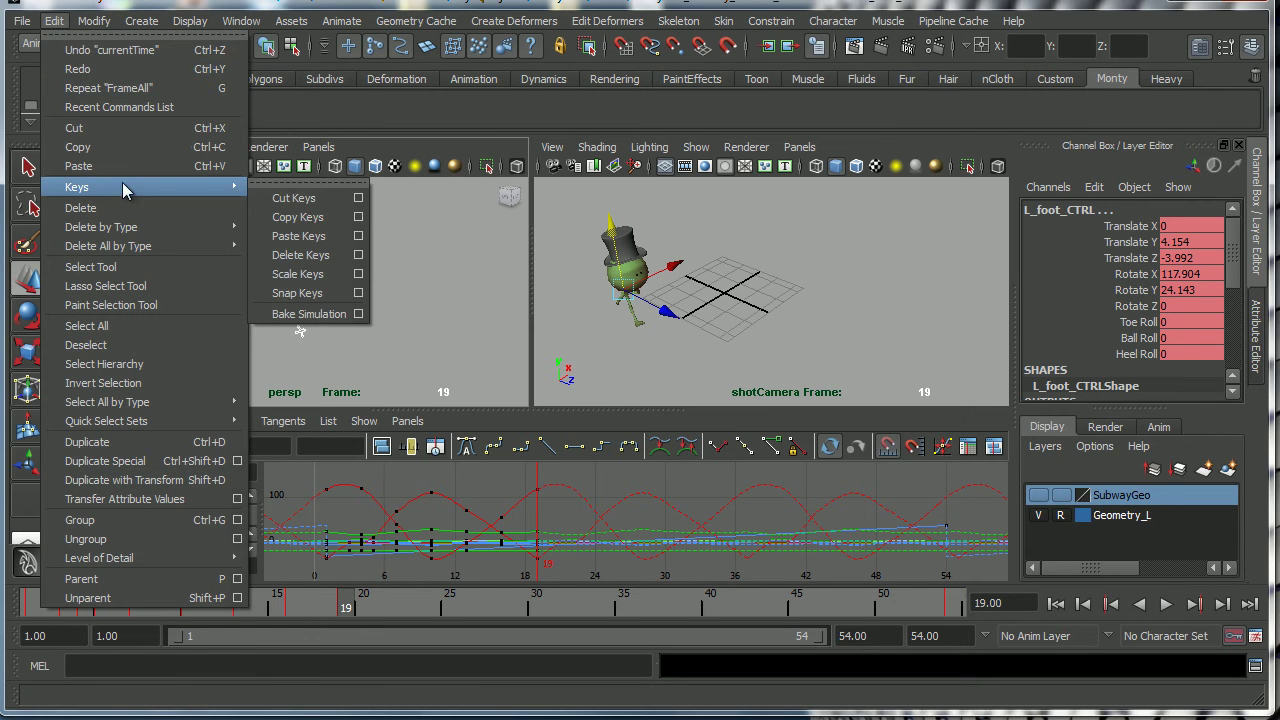
click(358, 314)
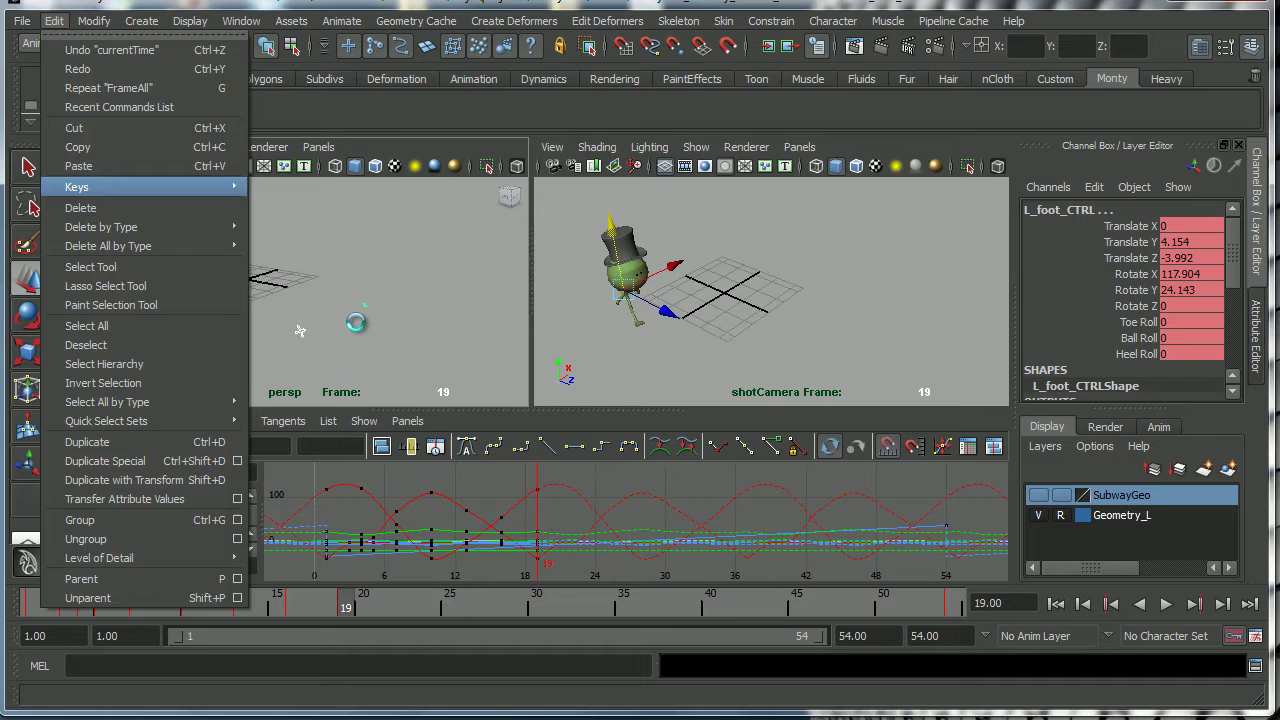
drag(548, 94, 344, 47)
click(410, 94)
click(434, 134)
Enlarge the Bake Simulation Options window and bake with Sample by set to 2
drag(757, 410, 940, 613)
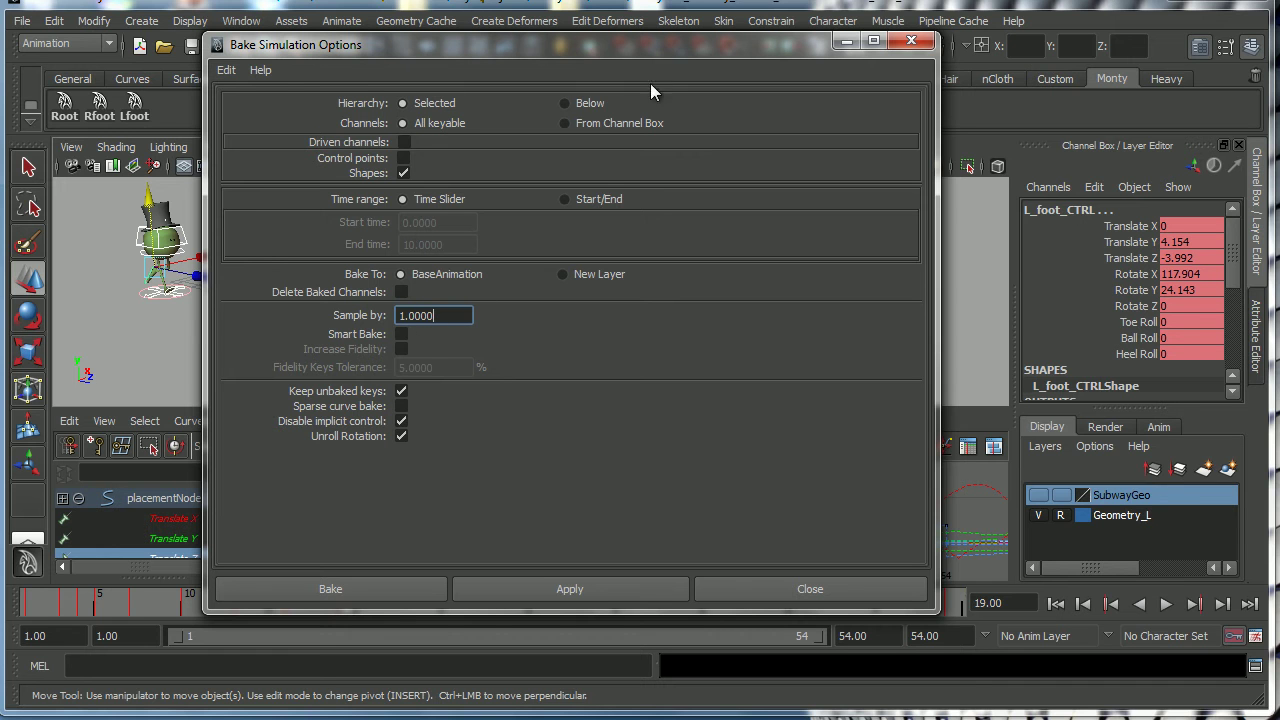
drag(676, 45, 916, 30)
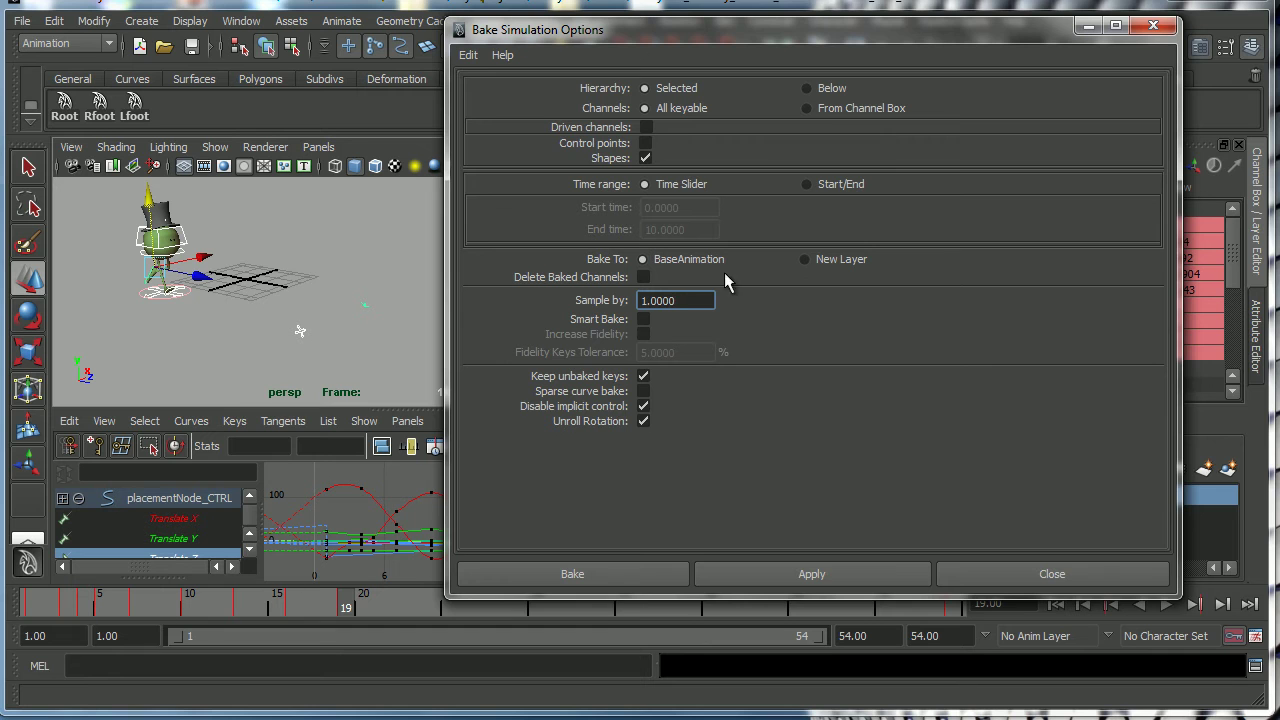
drag(973, 33, 950, 32)
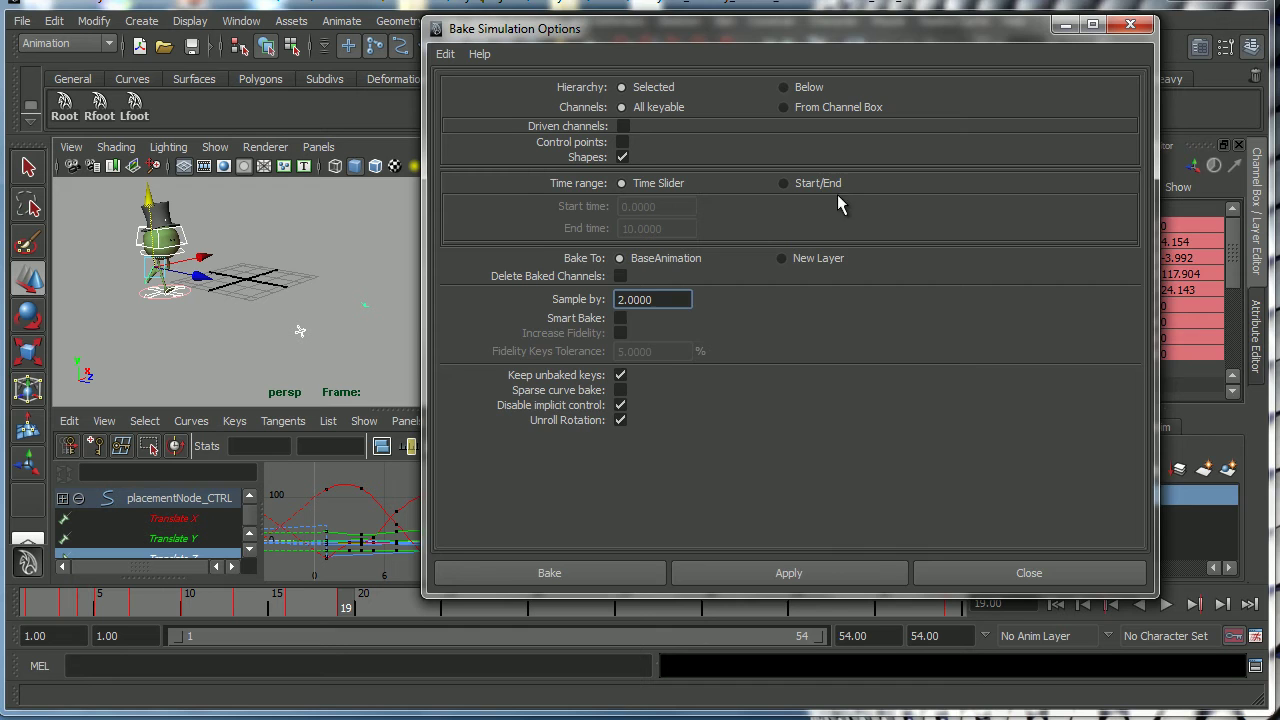
drag(888, 33, 971, 26)
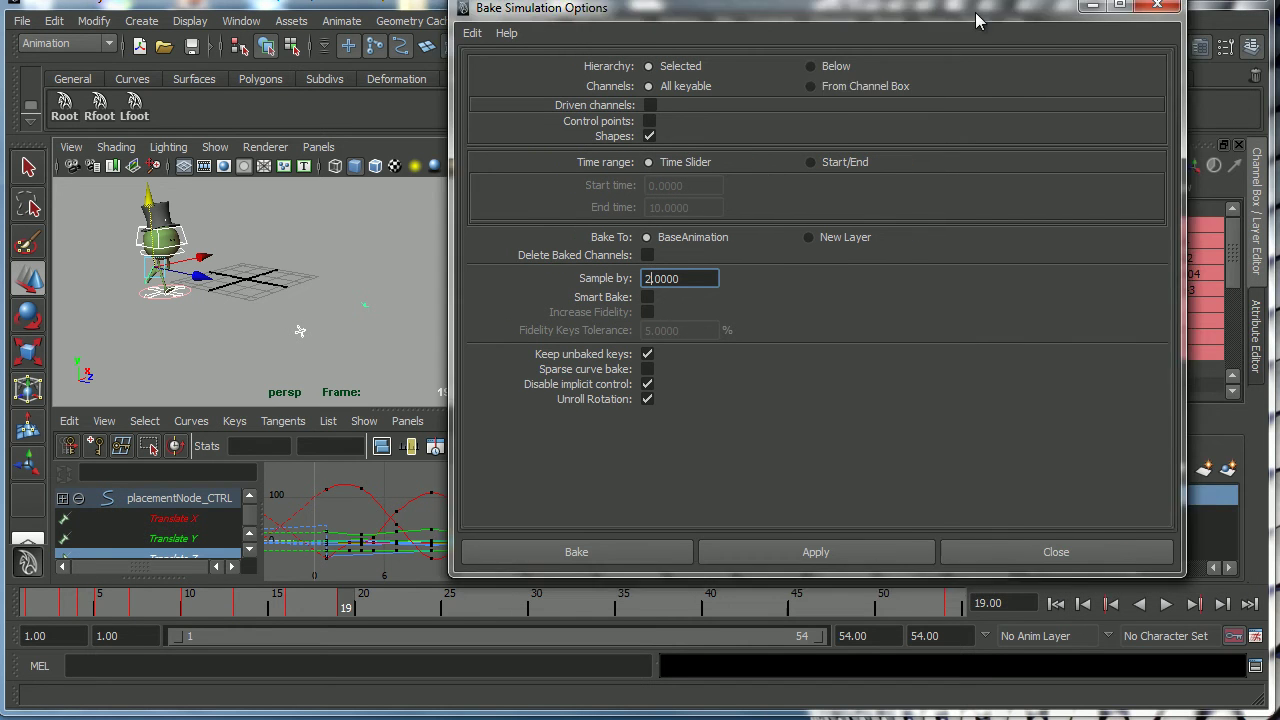
drag(978, 20, 896, 6)
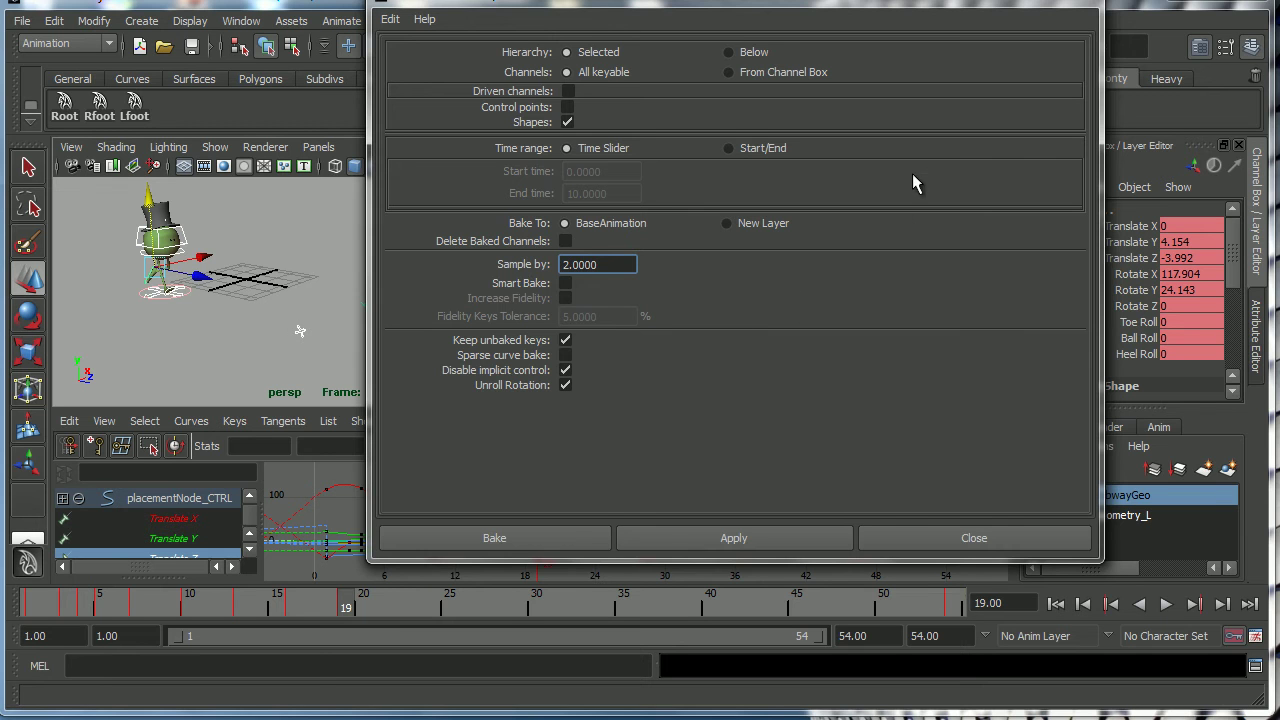
click(496, 540)
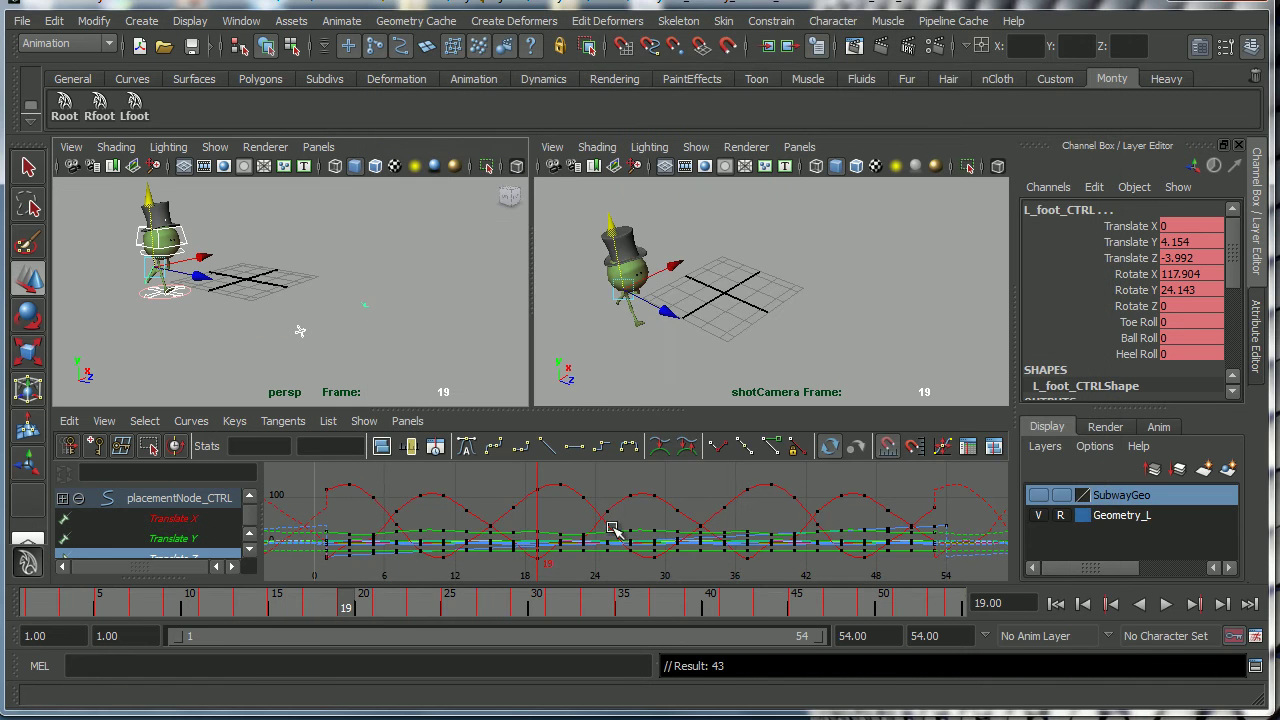
Rescale the graph to show the baked keys, play them, then marquee-select every key
alt+right_drag(612, 528, 668, 540)
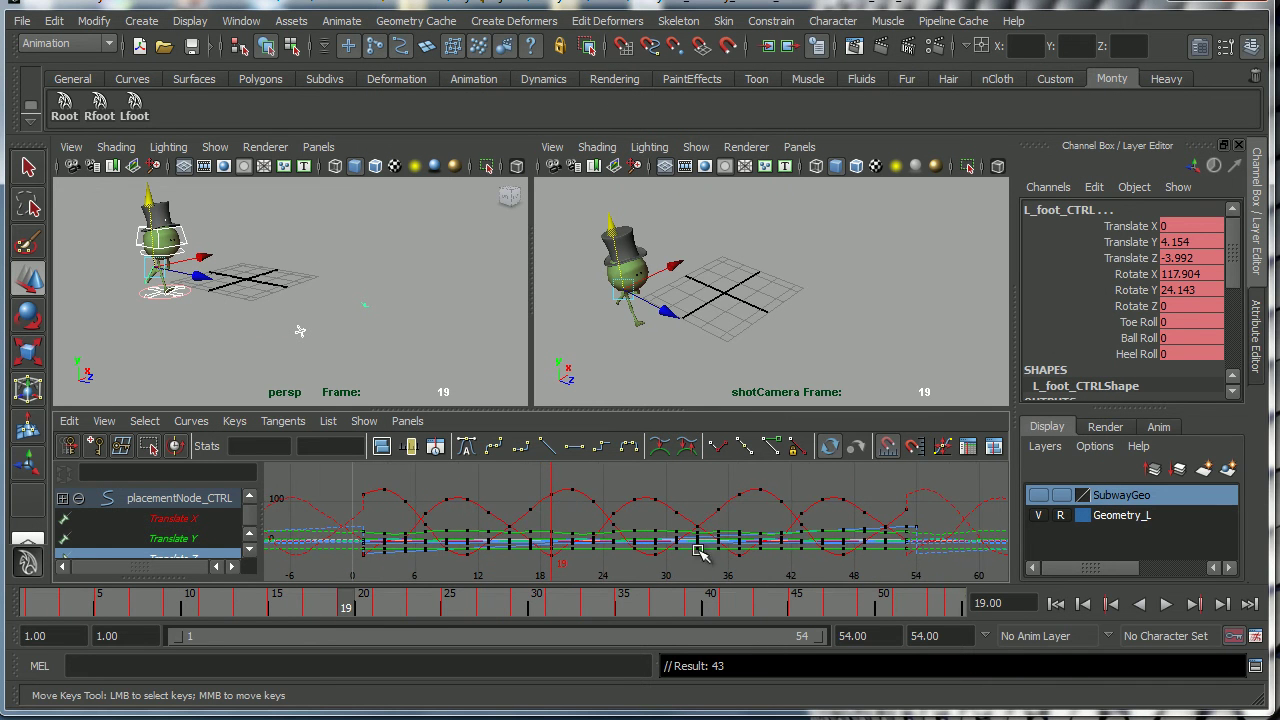
key(alt+v)
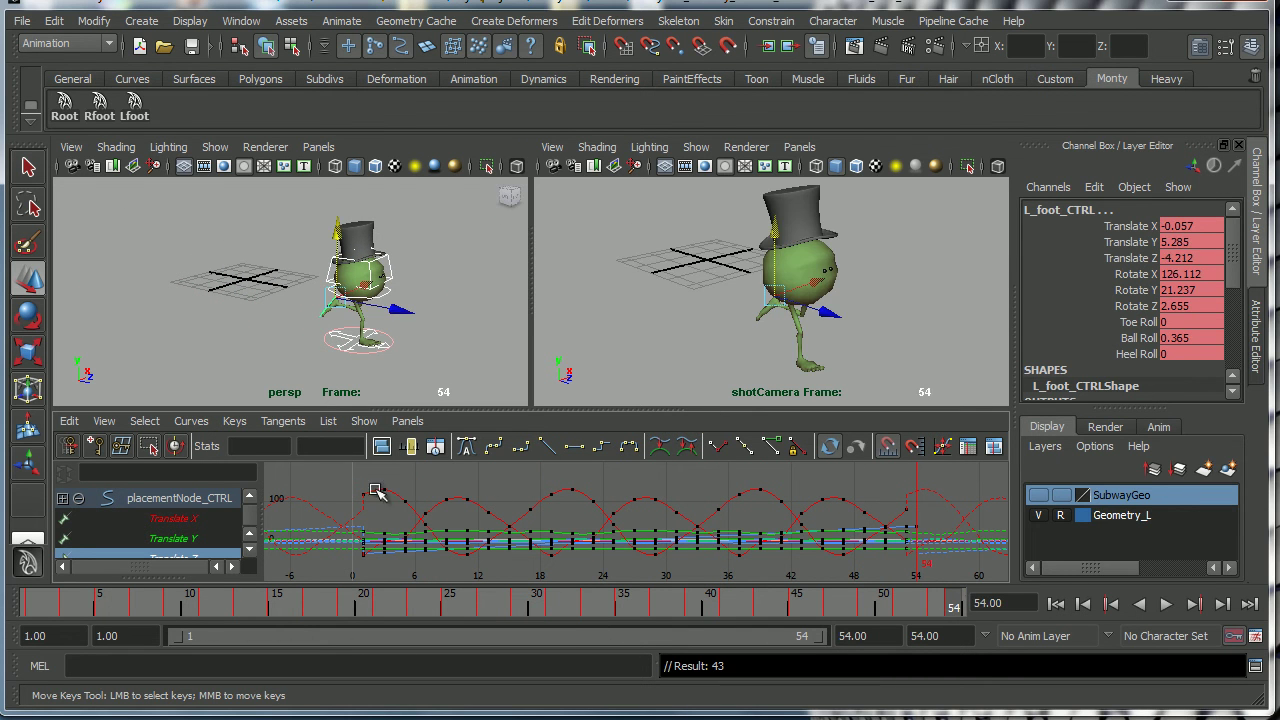
drag(330, 472, 937, 577)
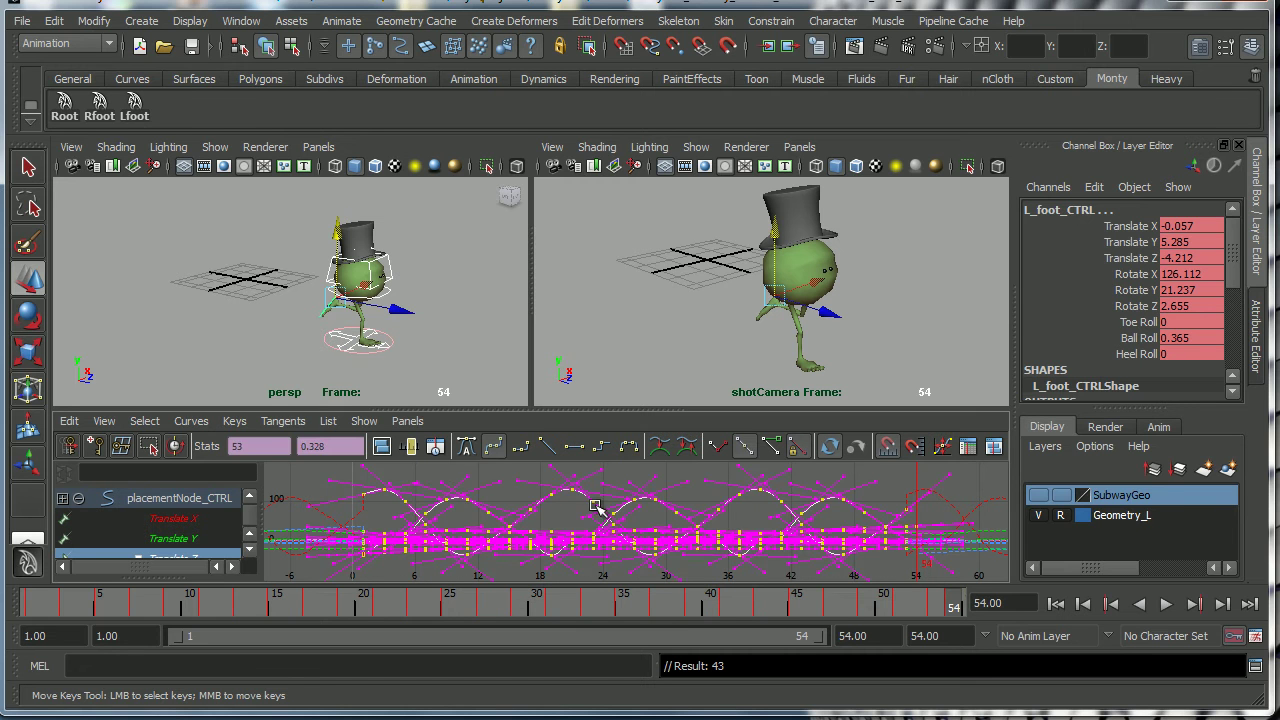
Set pre- and post-infinity to Constant and turn off View > Infinity
click(201, 421)
mouse_move(210, 451)
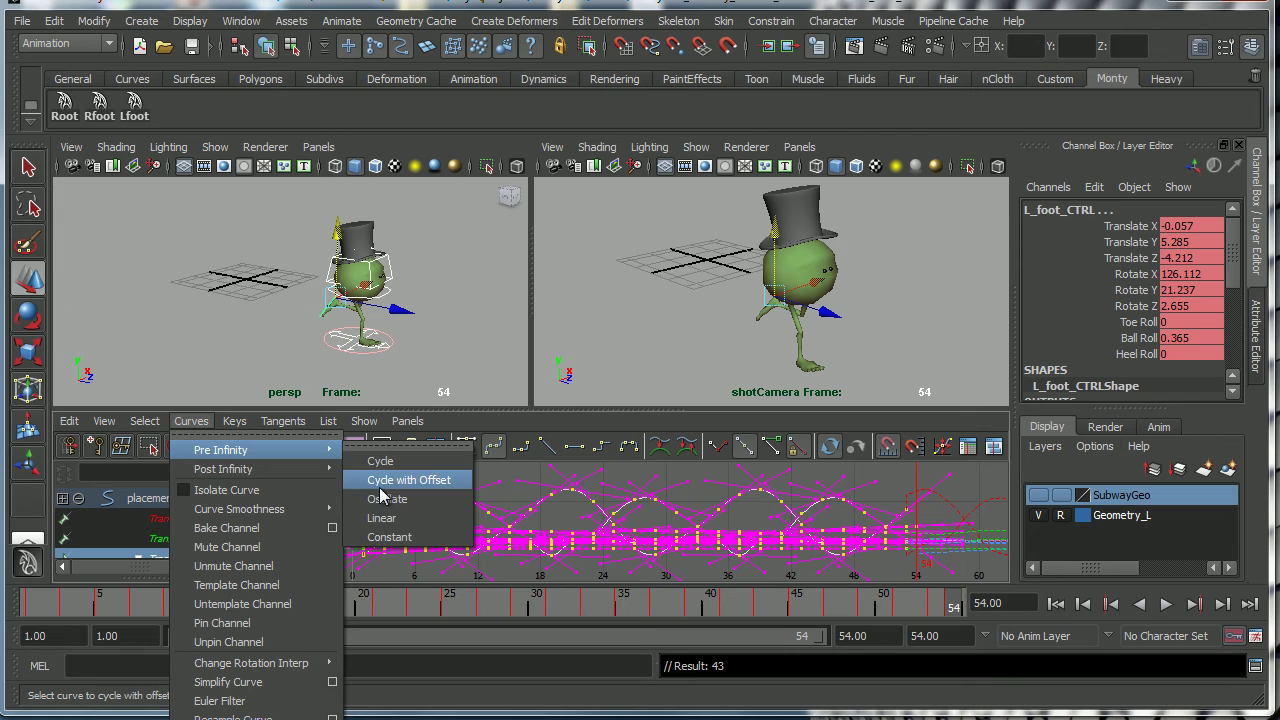
click(385, 538)
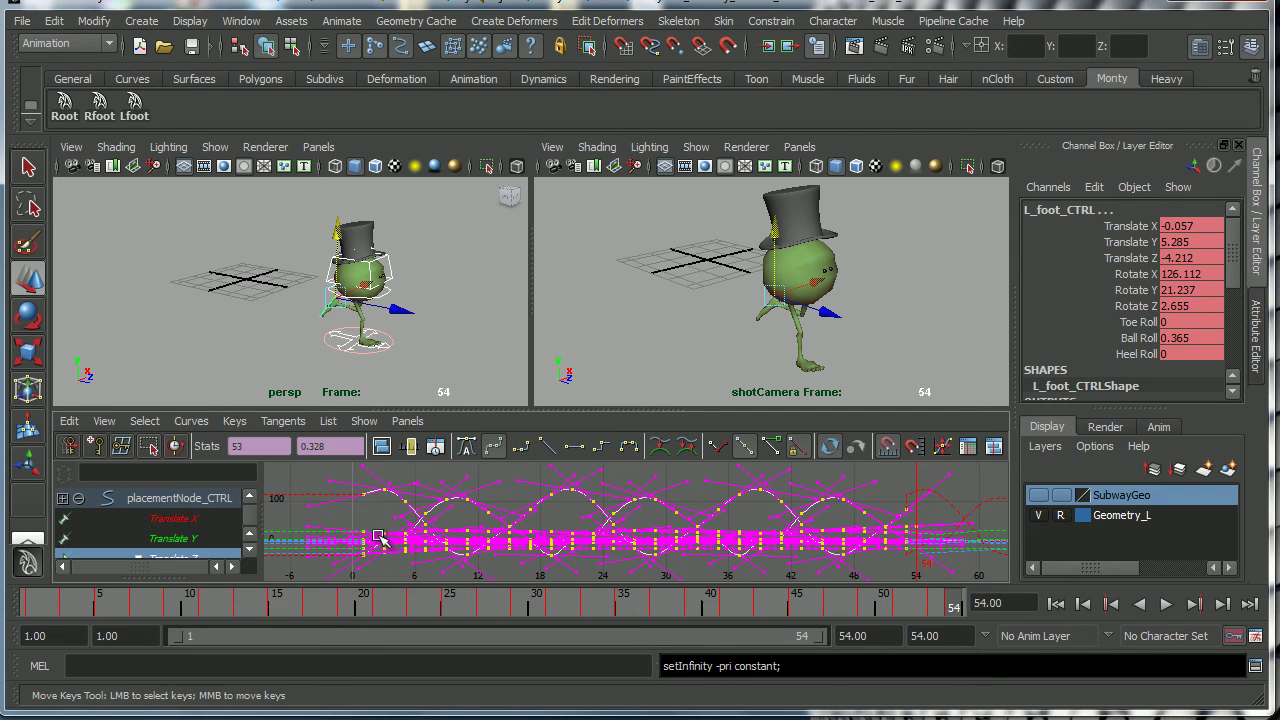
click(191, 421)
mouse_move(211, 451)
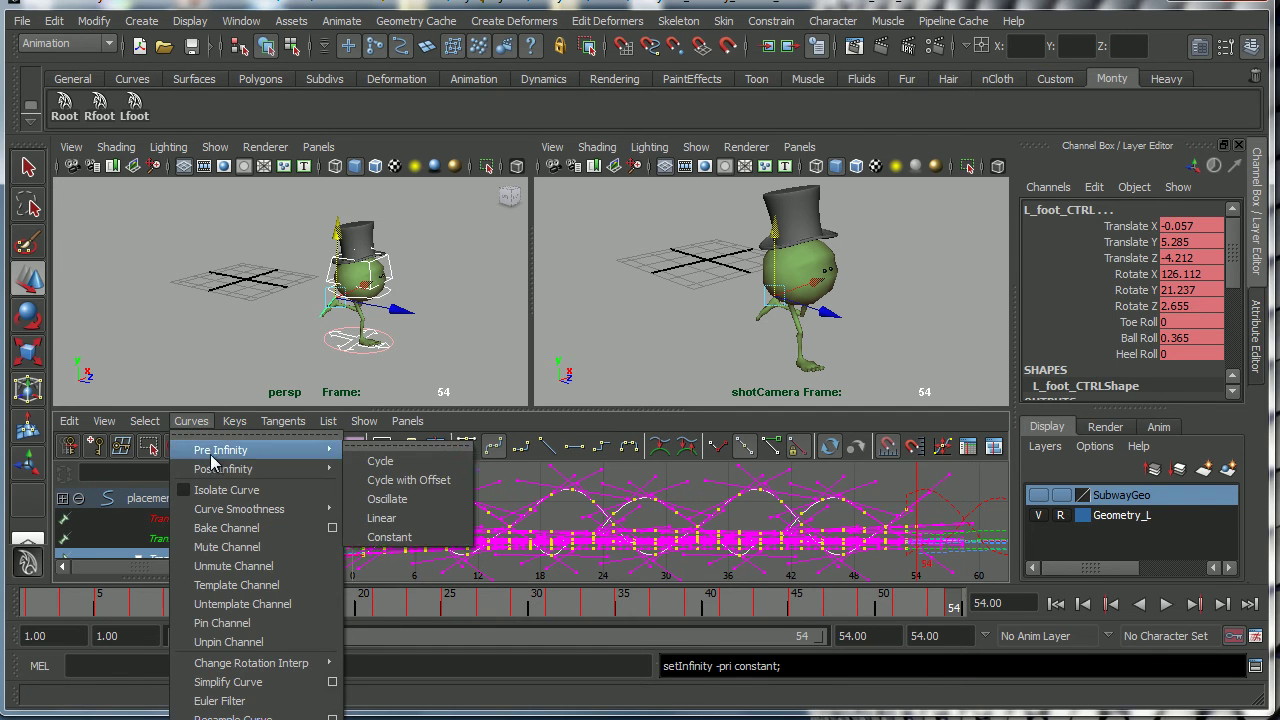
click(387, 540)
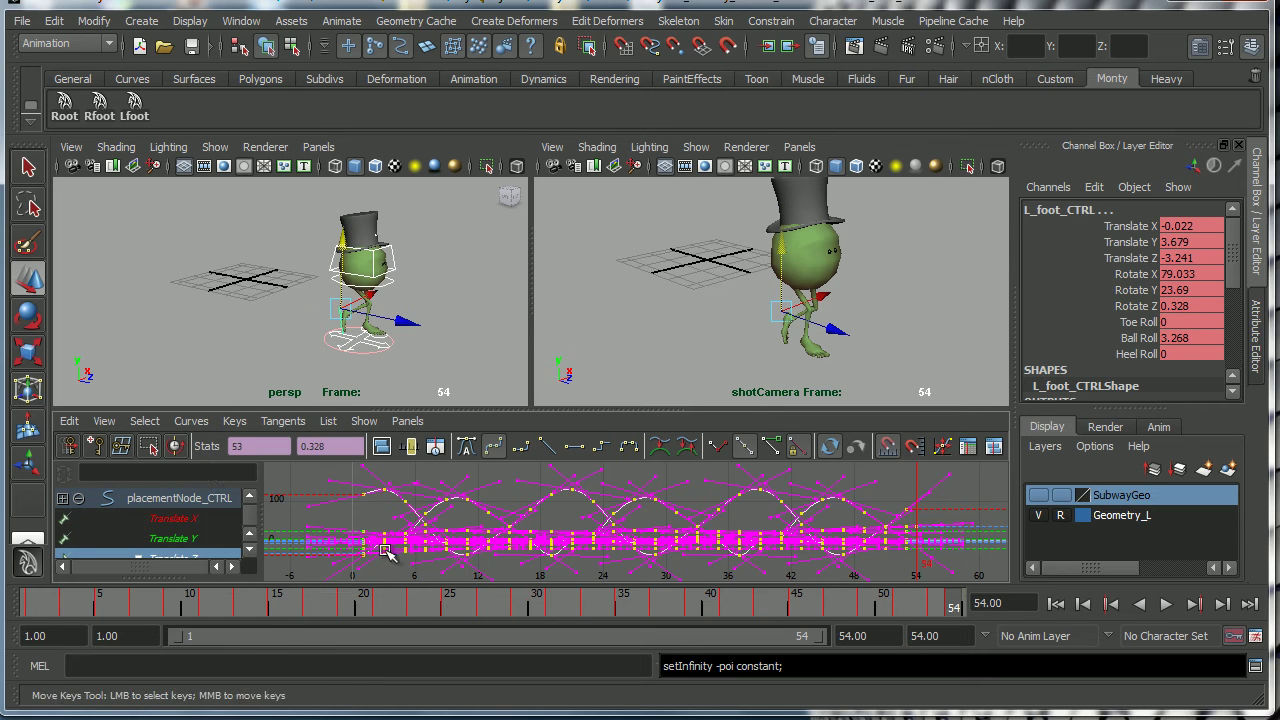
click(104, 421)
click(112, 649)
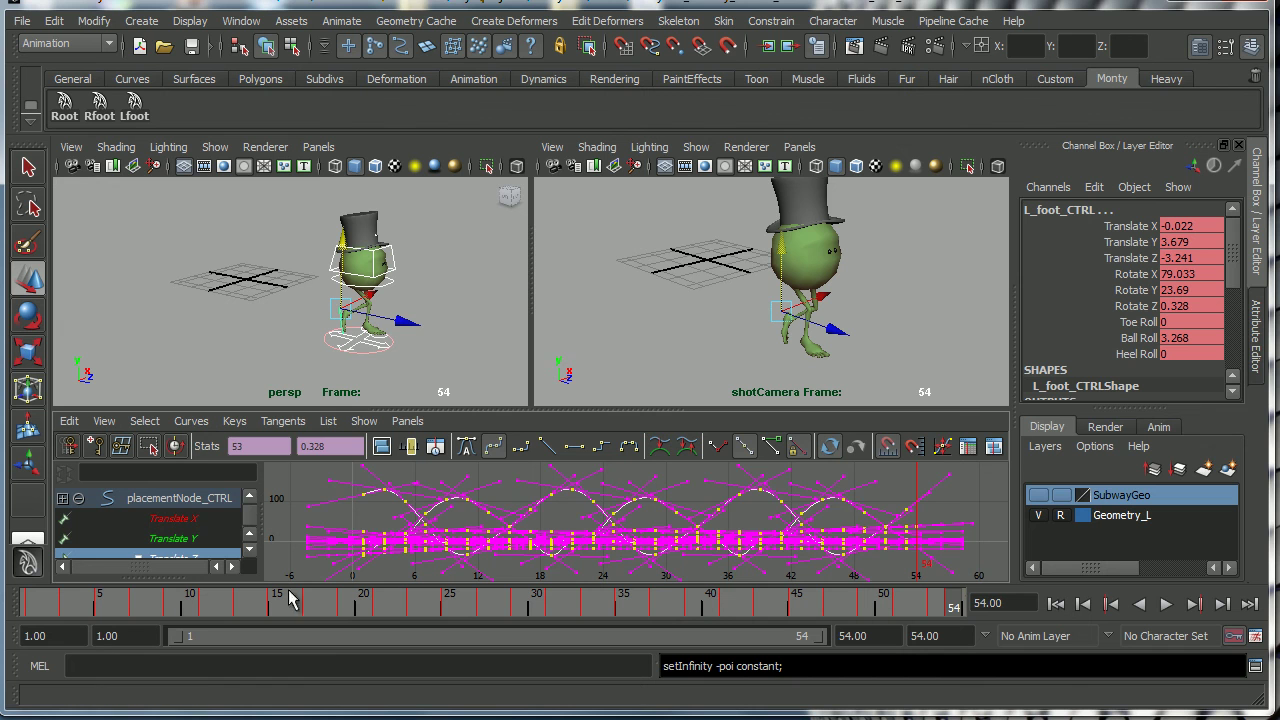
click(996, 488)
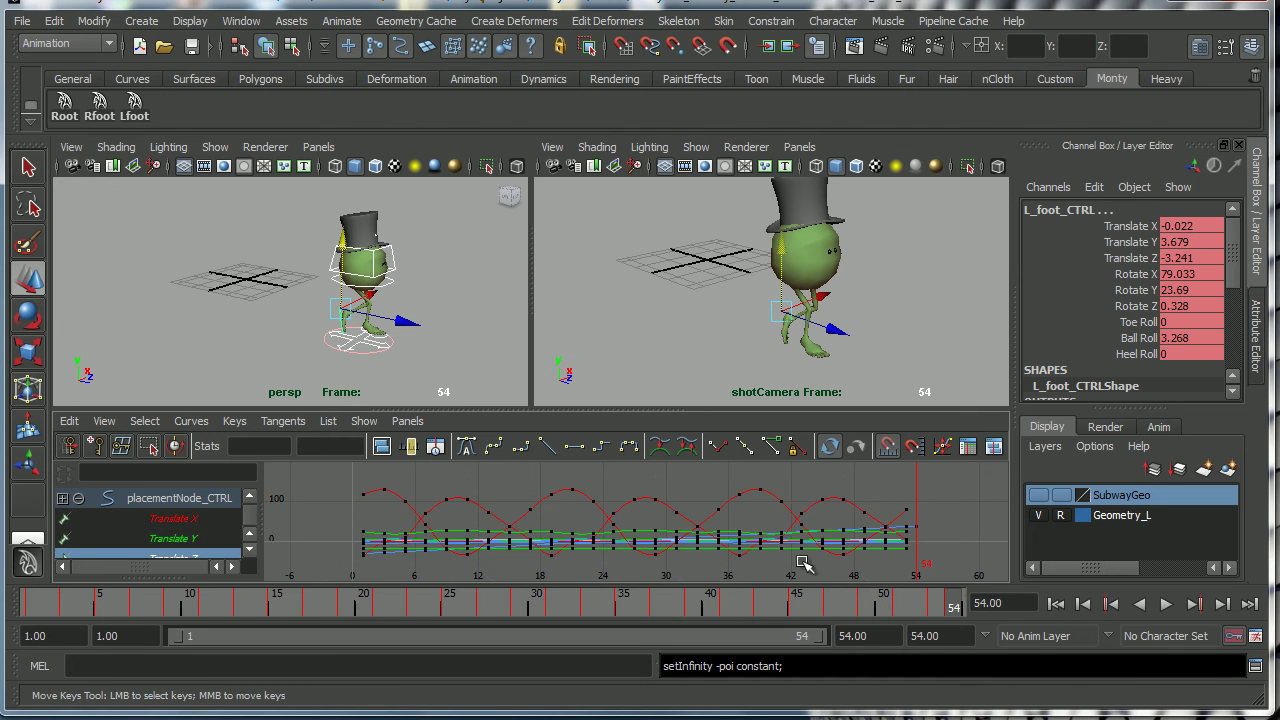
click(1165, 604)
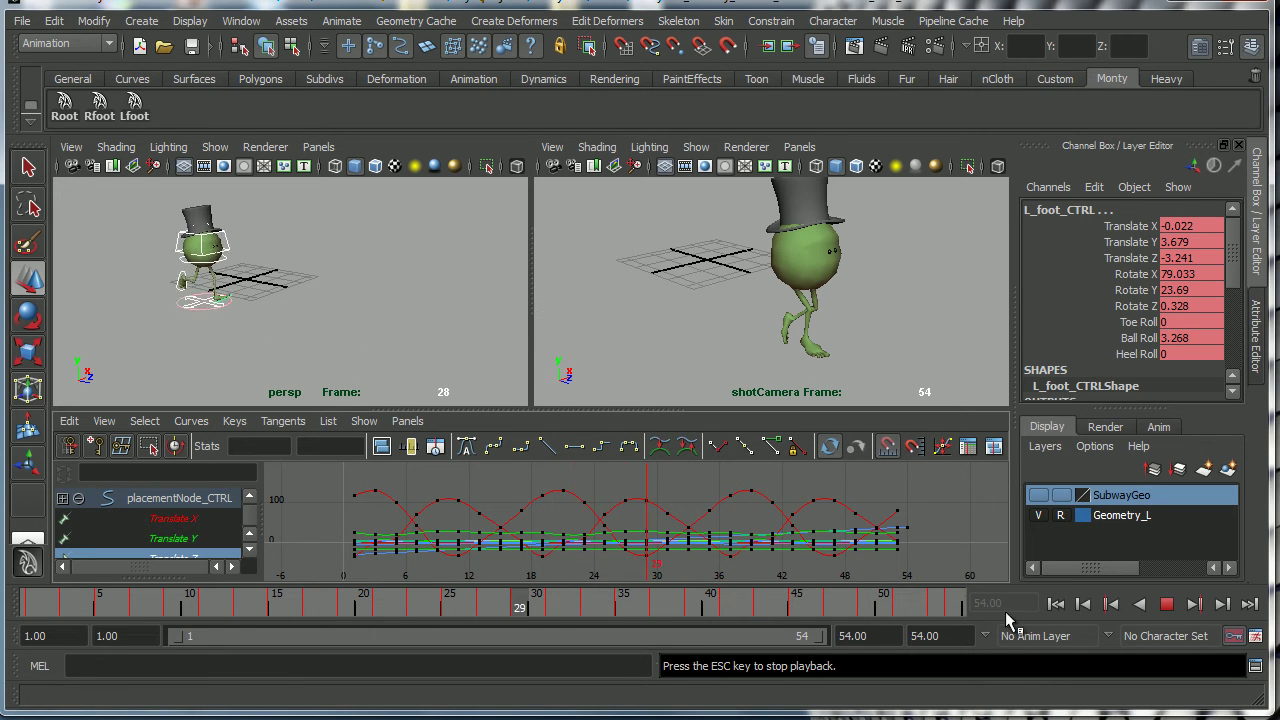
click(1166, 604)
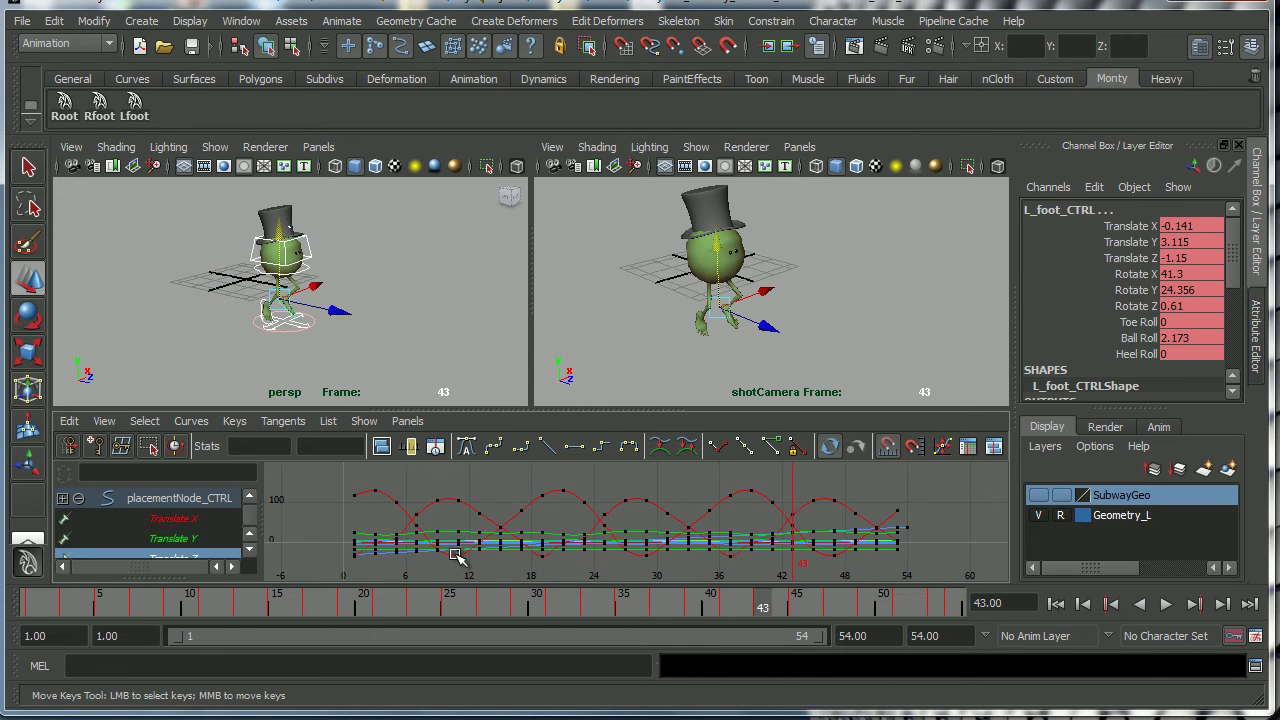
click(1166, 604)
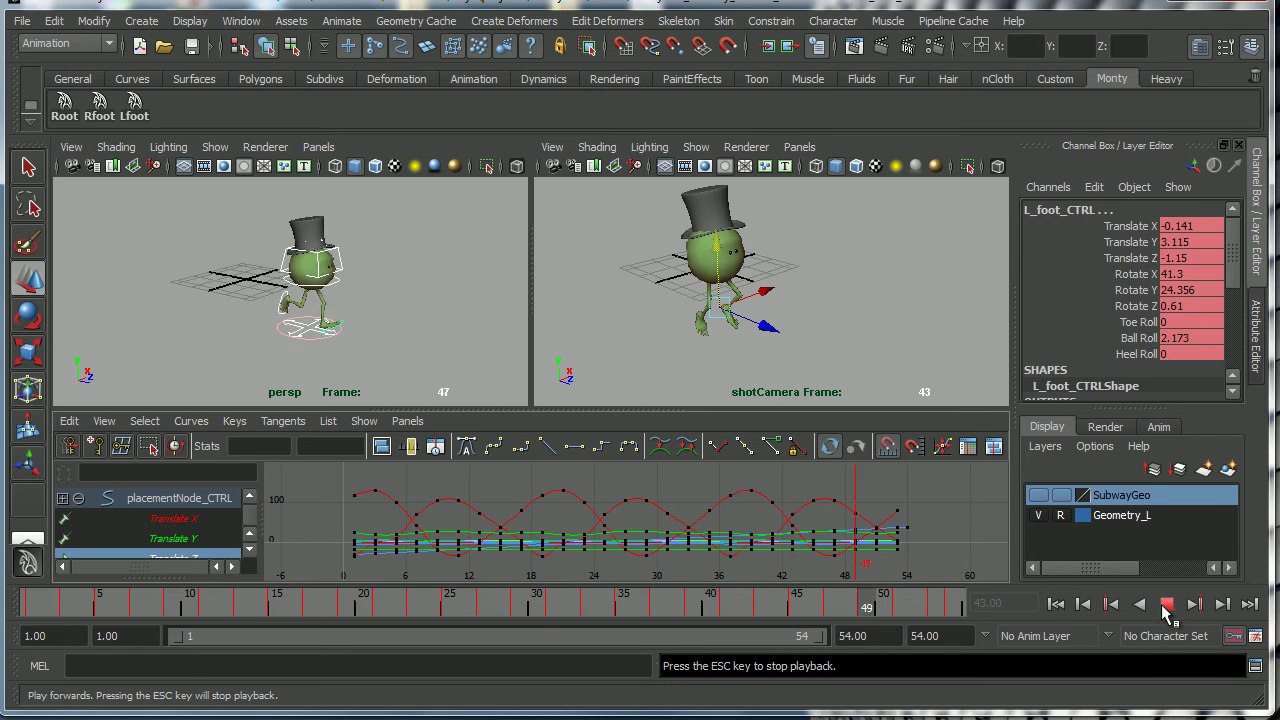
click(1166, 604)
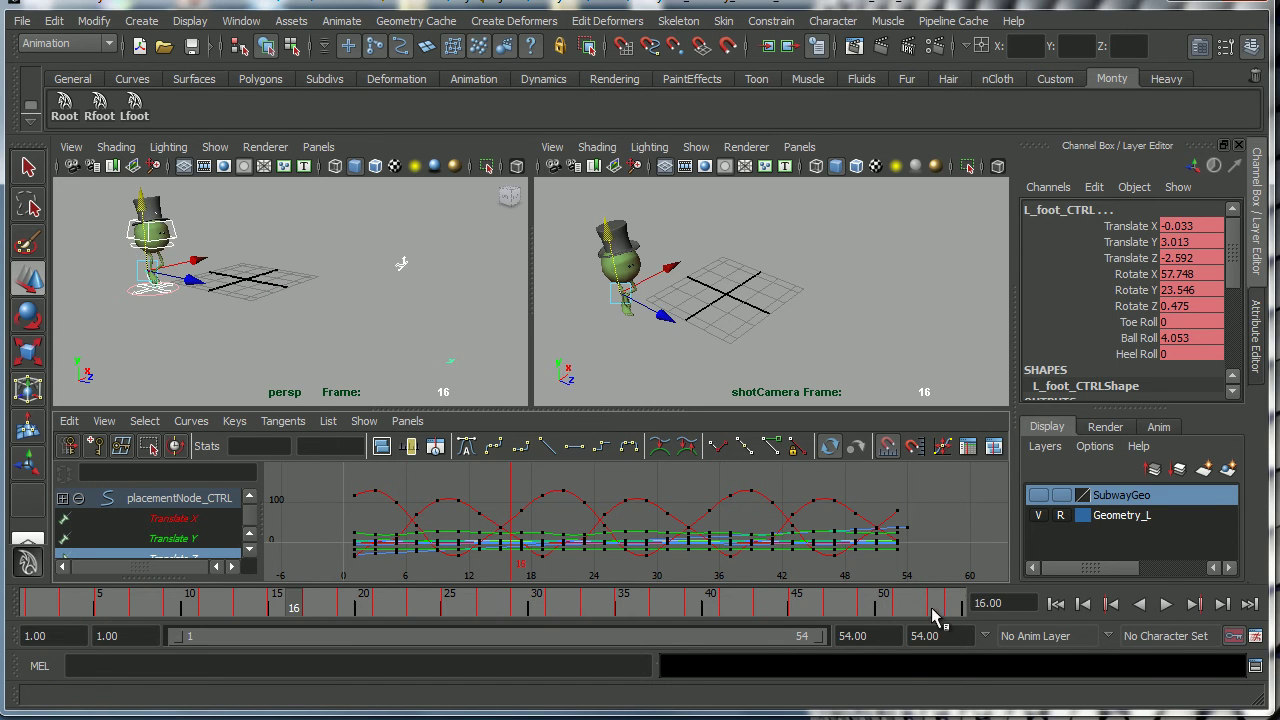
click(954, 608)
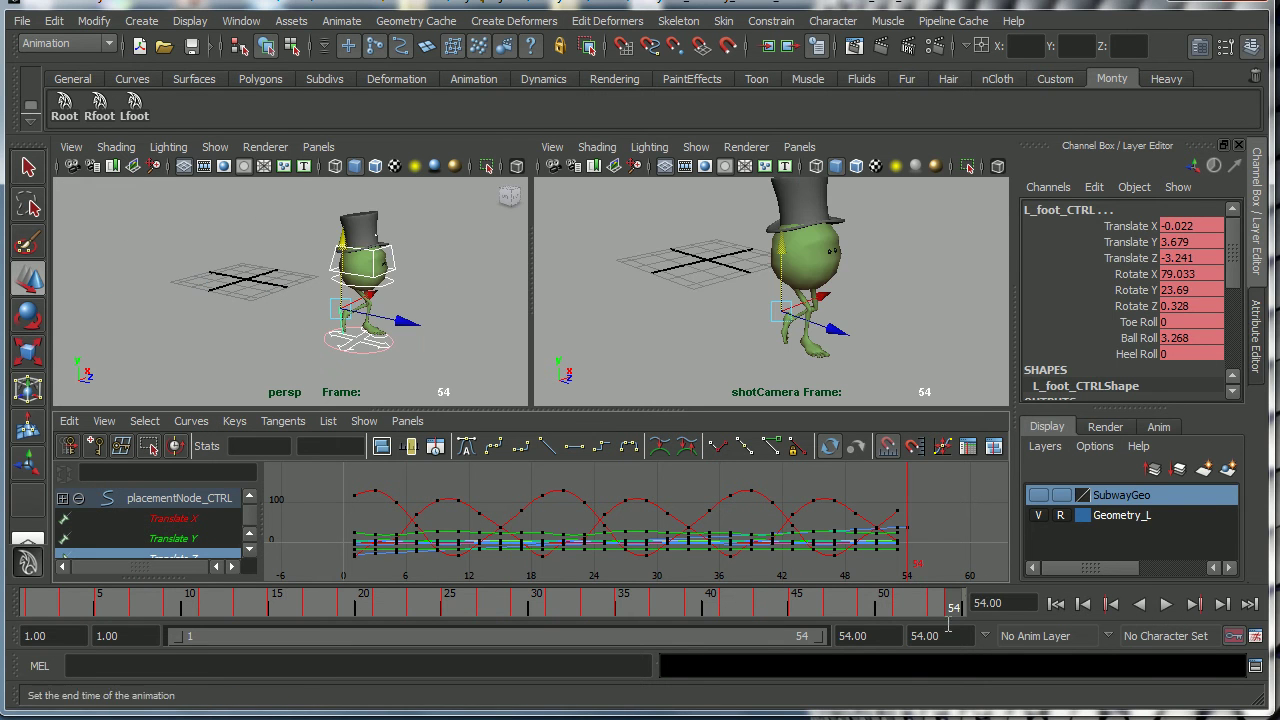
key(alt+v)
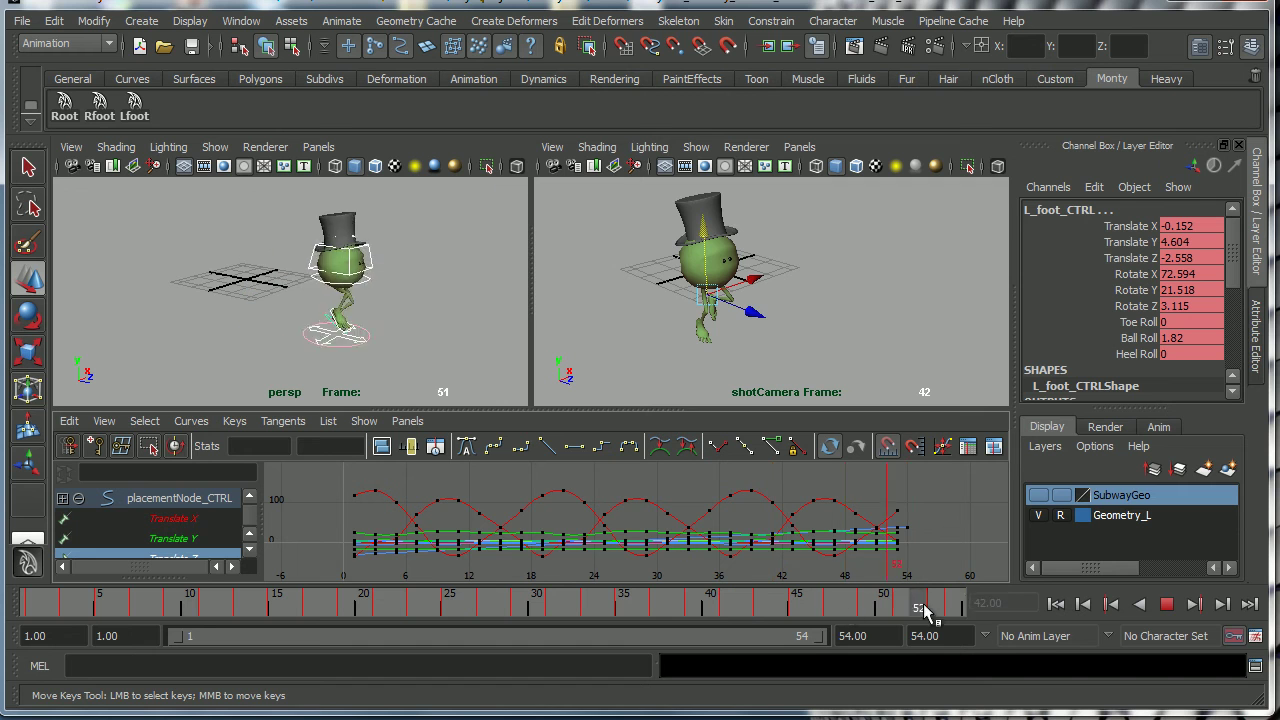
click(963, 608)
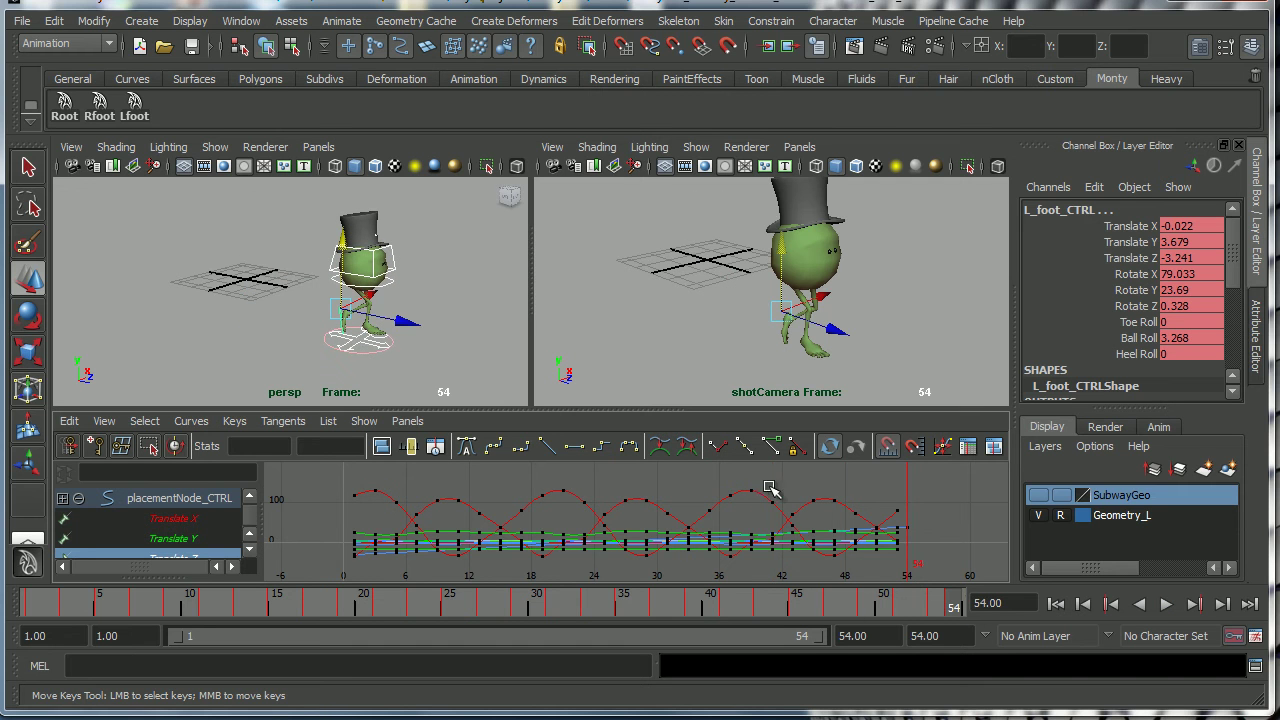
drag(940, 610, 952, 614)
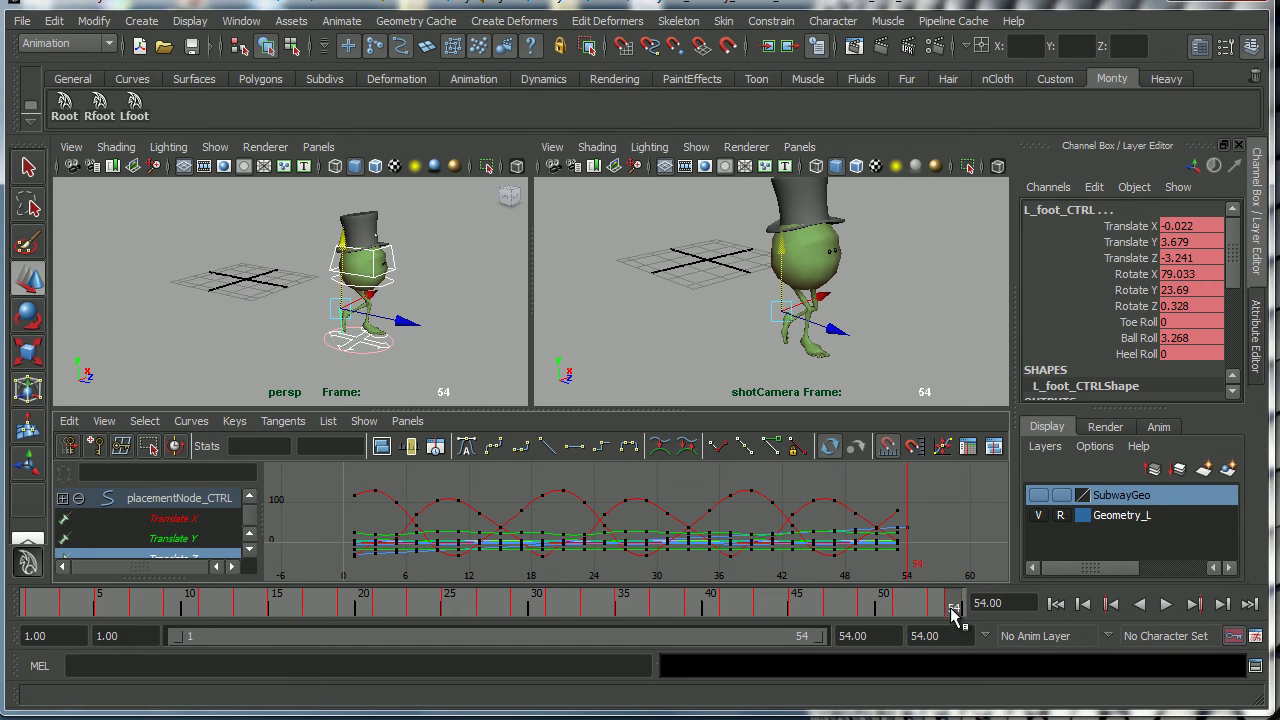
click(940, 612)
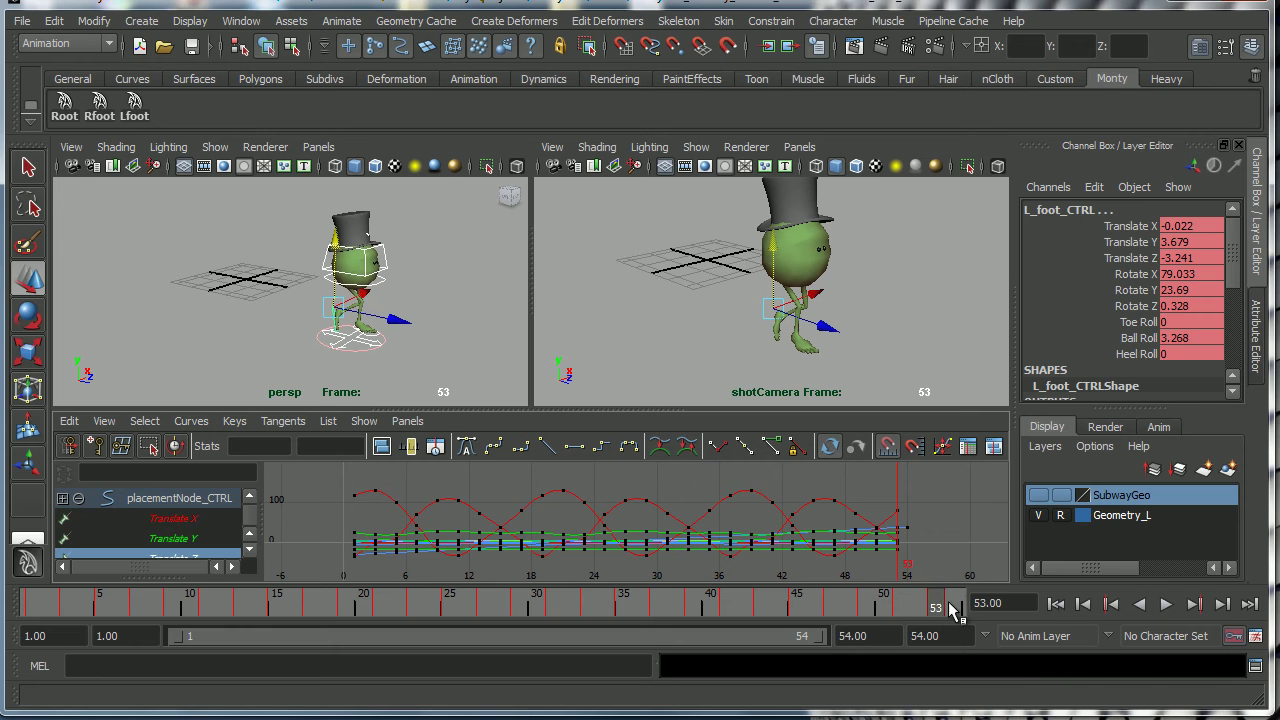
click(952, 609)
Set animation and playback end frames to 81, then scrub to frame 81 and back
click(937, 610)
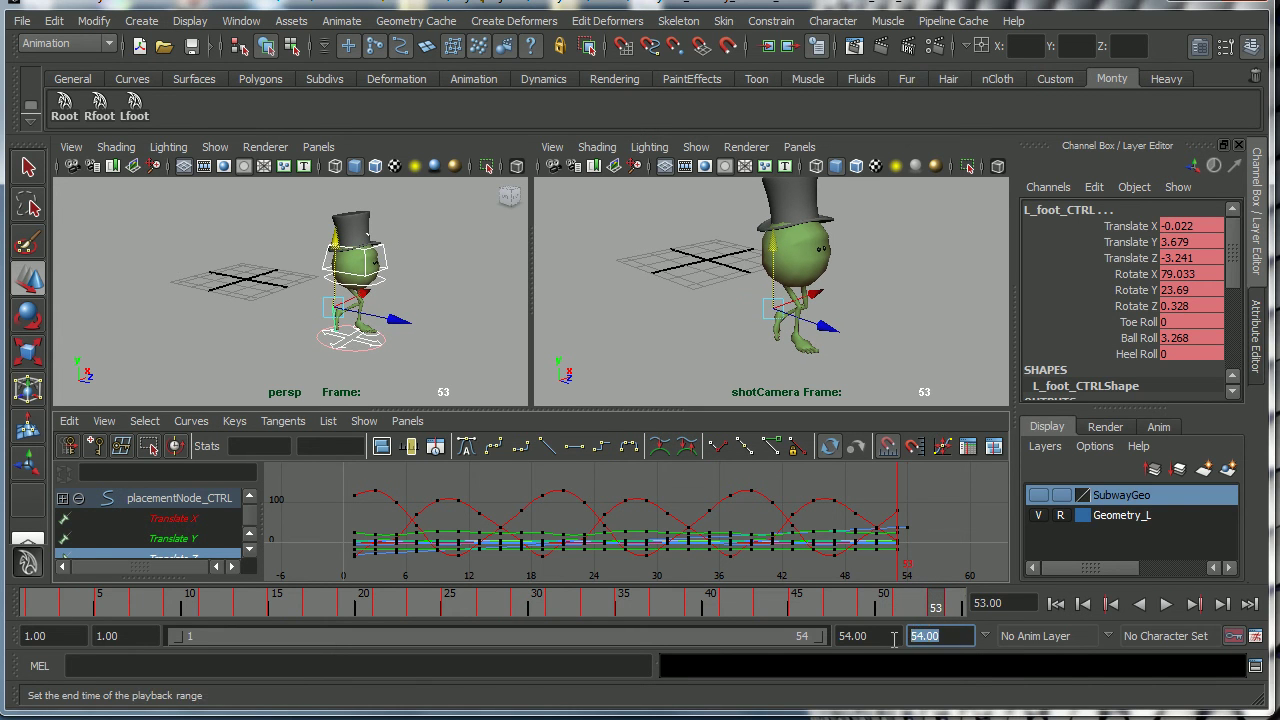
text(81)
key(Return)
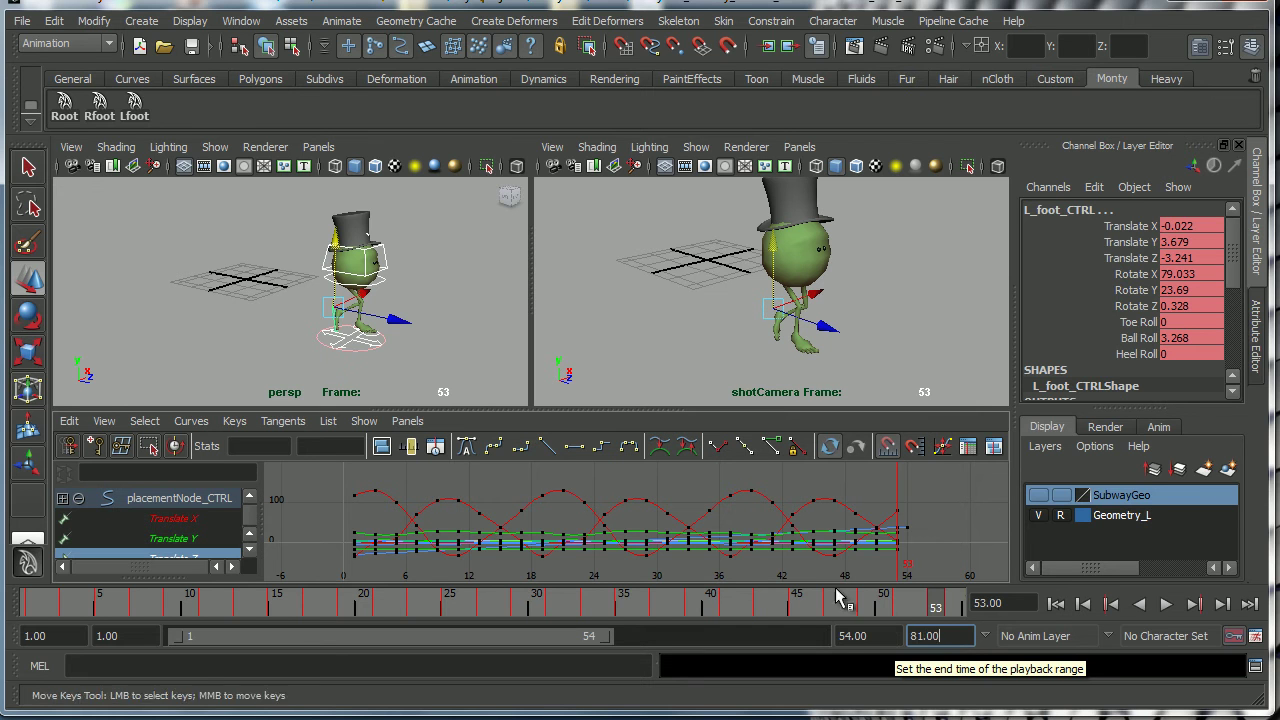
double_click(855, 636)
text(81)
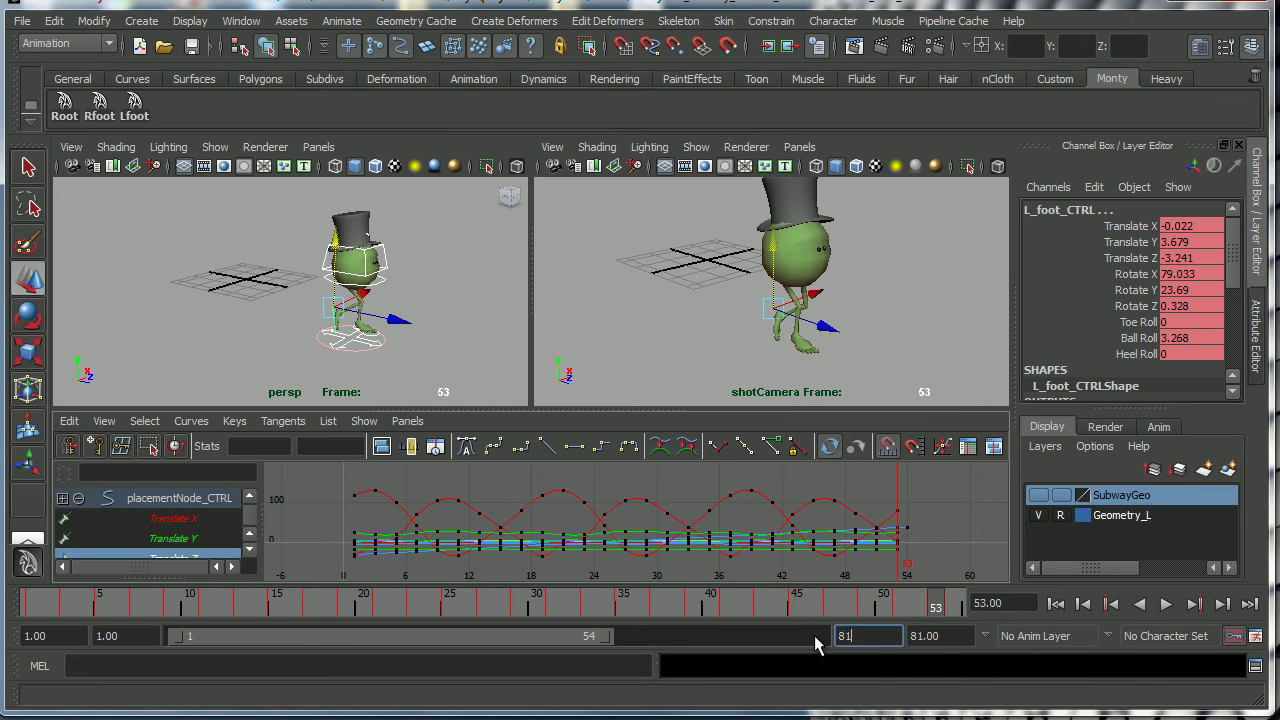
key(Return)
drag(652, 600, 957, 610)
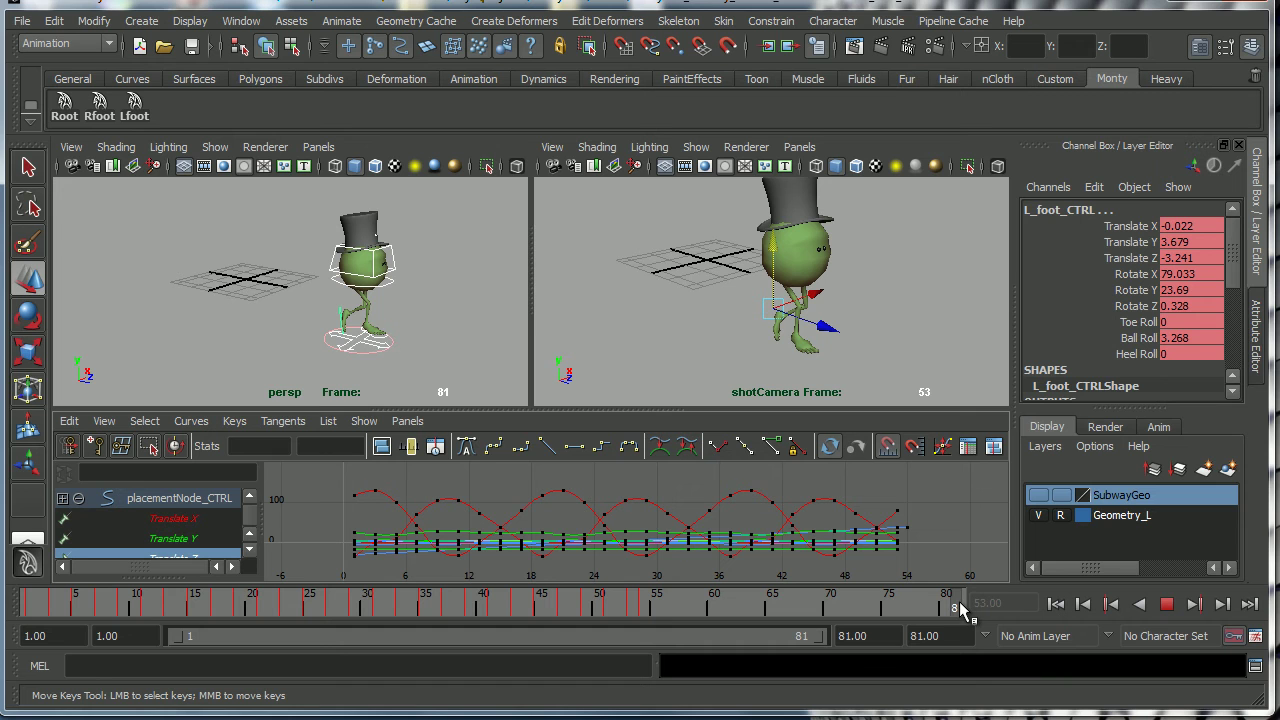
drag(960, 612, 958, 612)
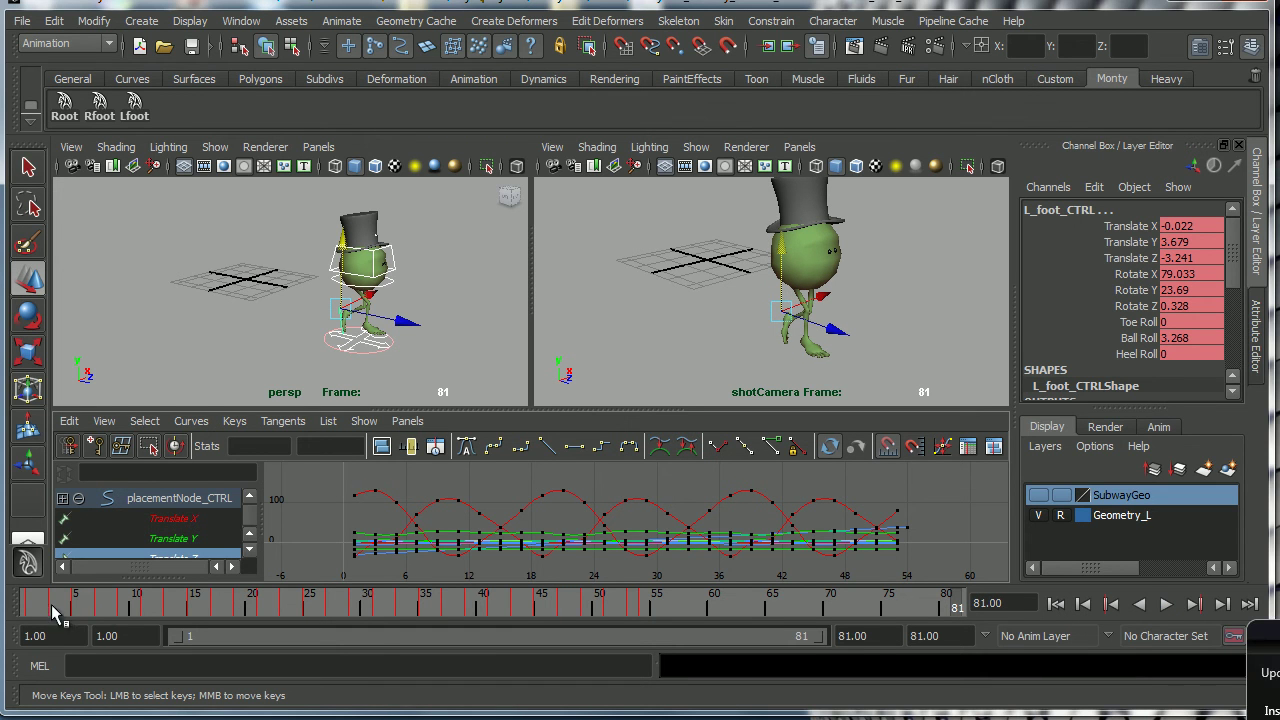
drag(33, 612, 253, 613)
Lower the frame-21 foot key, undo it, reframe the view, and select placementNode_CTRL
click(560, 508)
middle_drag(556, 510, 552, 540)
key(ctrl+z)
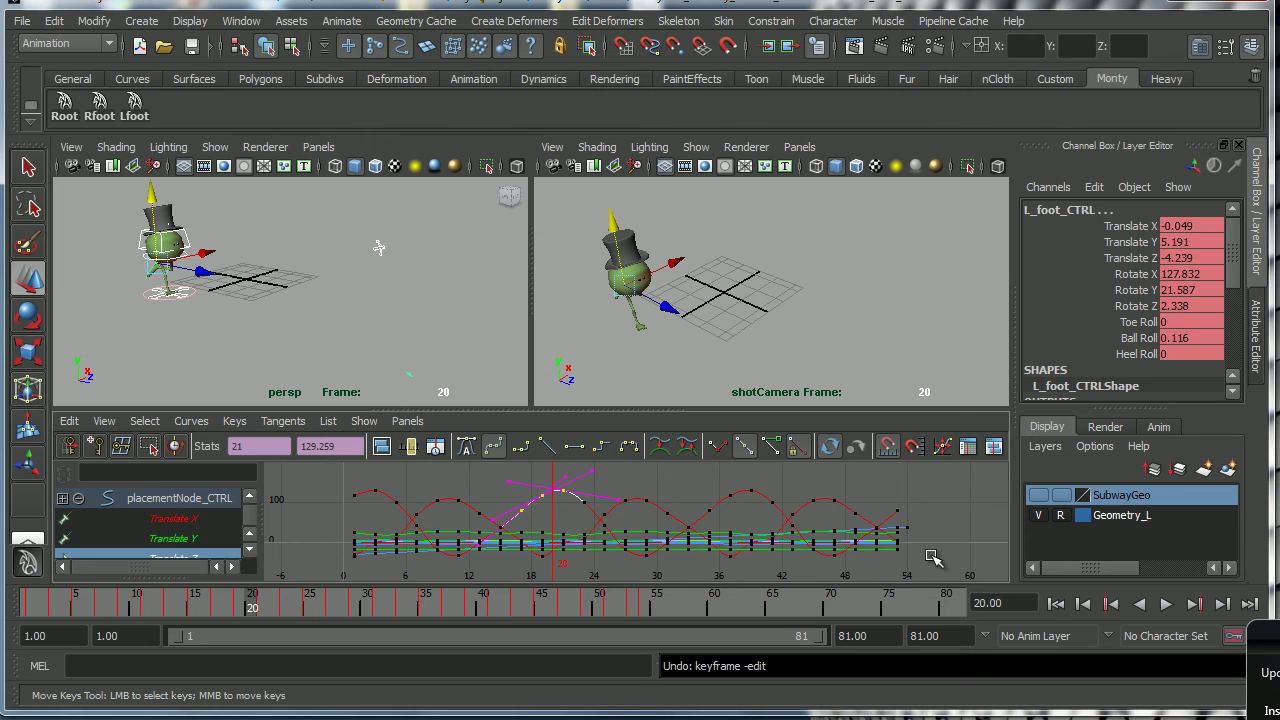
mouse_move(330, 330)
alt+mouse_down()
mouse_move(414, 334)
mouse_move(310, 316)
alt+mouse_up()
click(198, 289)
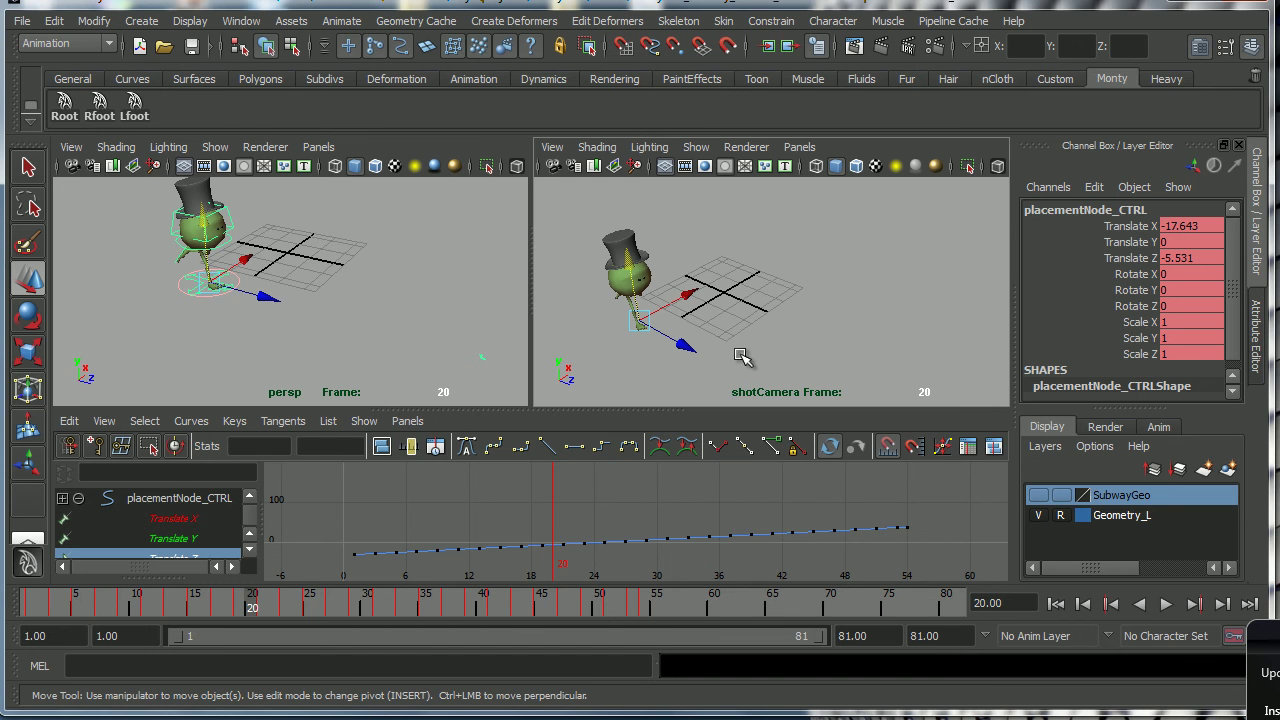
key(alt+v)
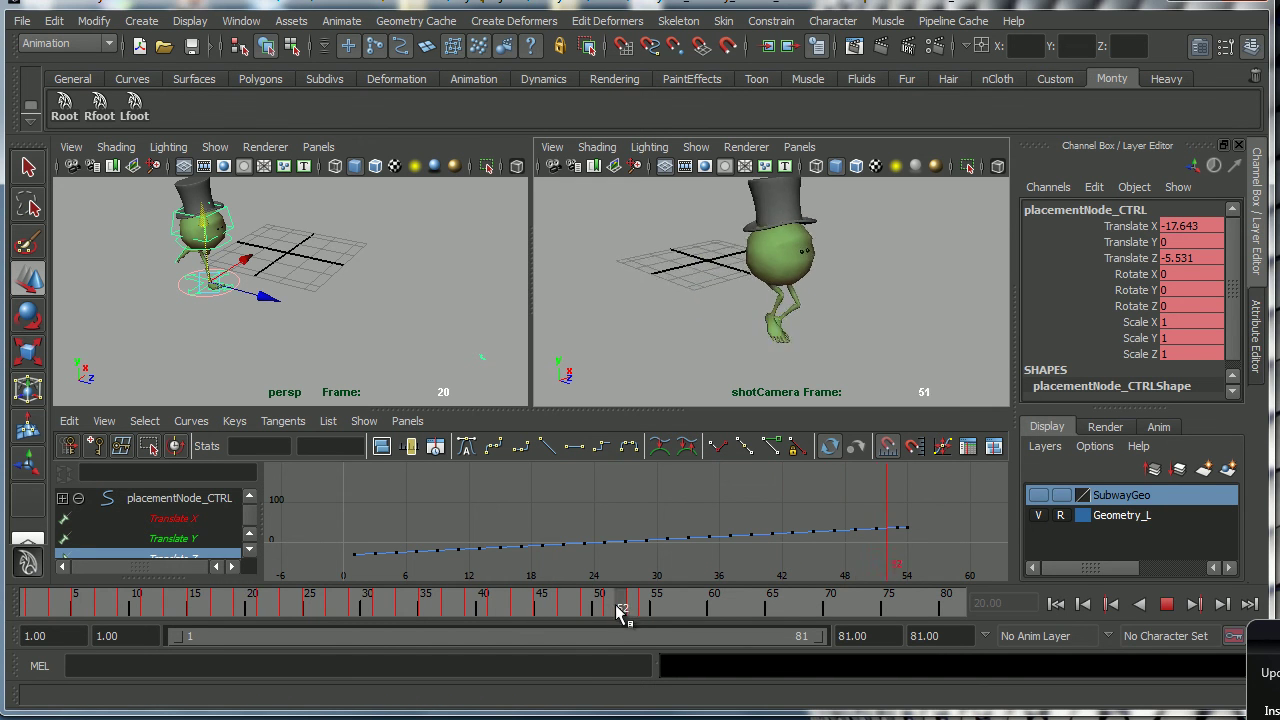
mouse_move(630, 607)
mouse_down()
mouse_move(642, 607)
mouse_move(434, 607)
mouse_move(646, 608)
mouse_up()
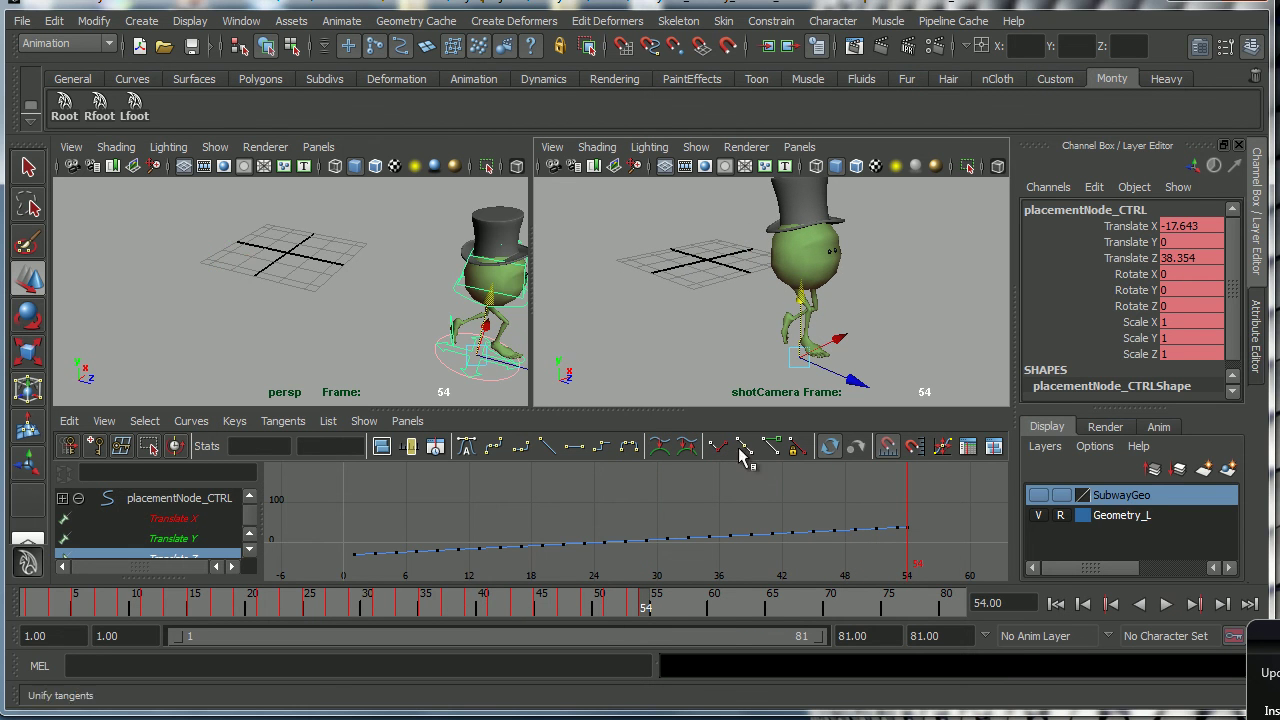
alt+middle_drag(455, 305, 368, 303)
scroll(368, 303, down, 4)
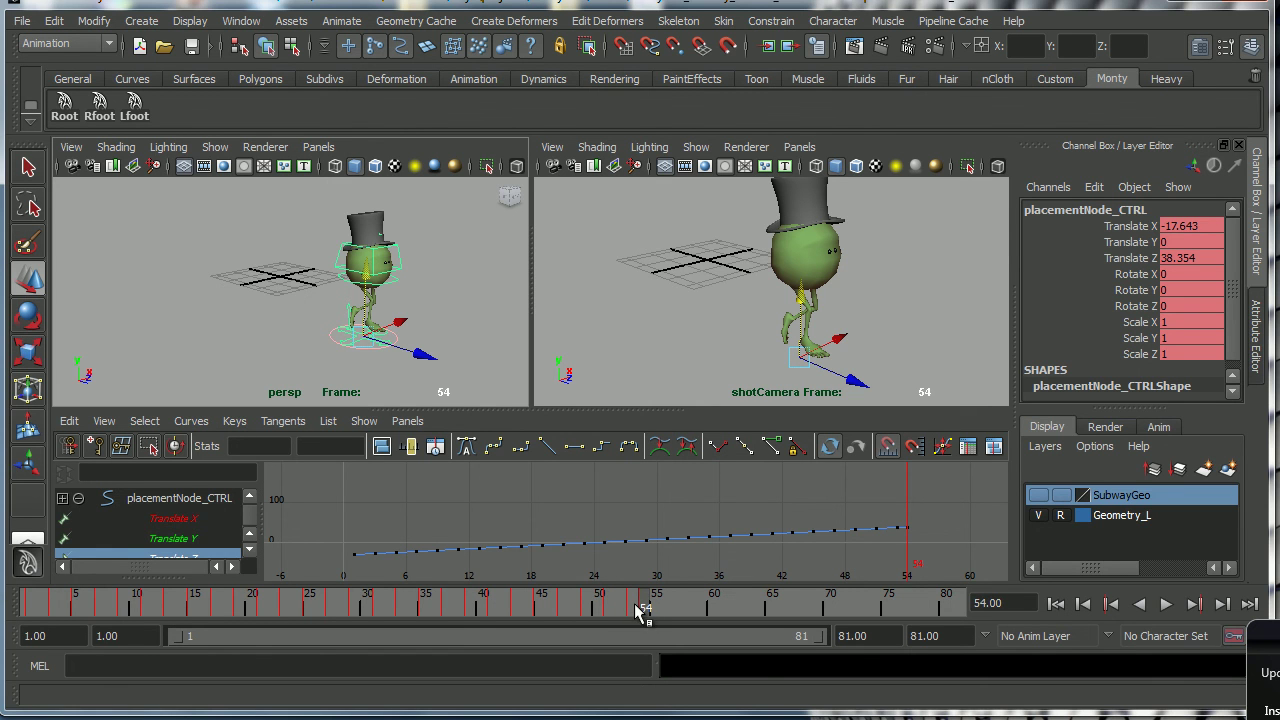
mouse_move(638, 612)
mouse_down()
mouse_move(649, 609)
mouse_move(640, 633)
mouse_up()
click(54, 20)
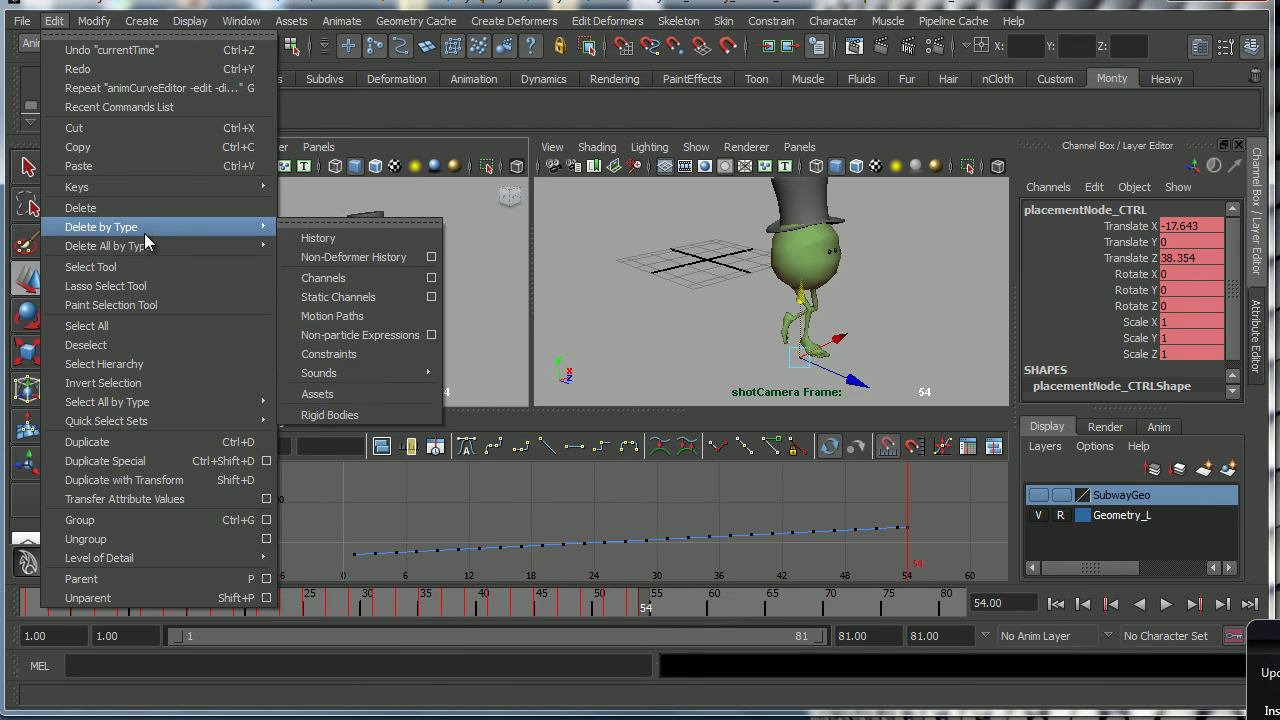
mouse_move(150, 190)
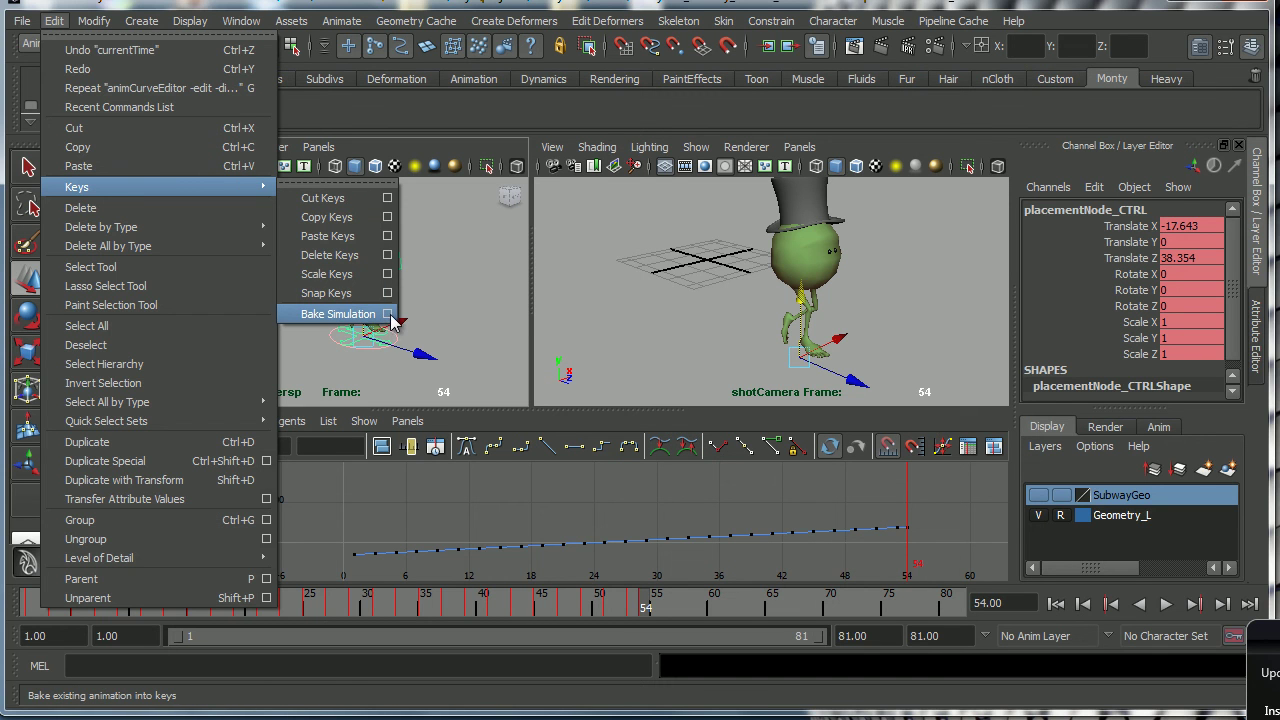
click(330, 525)
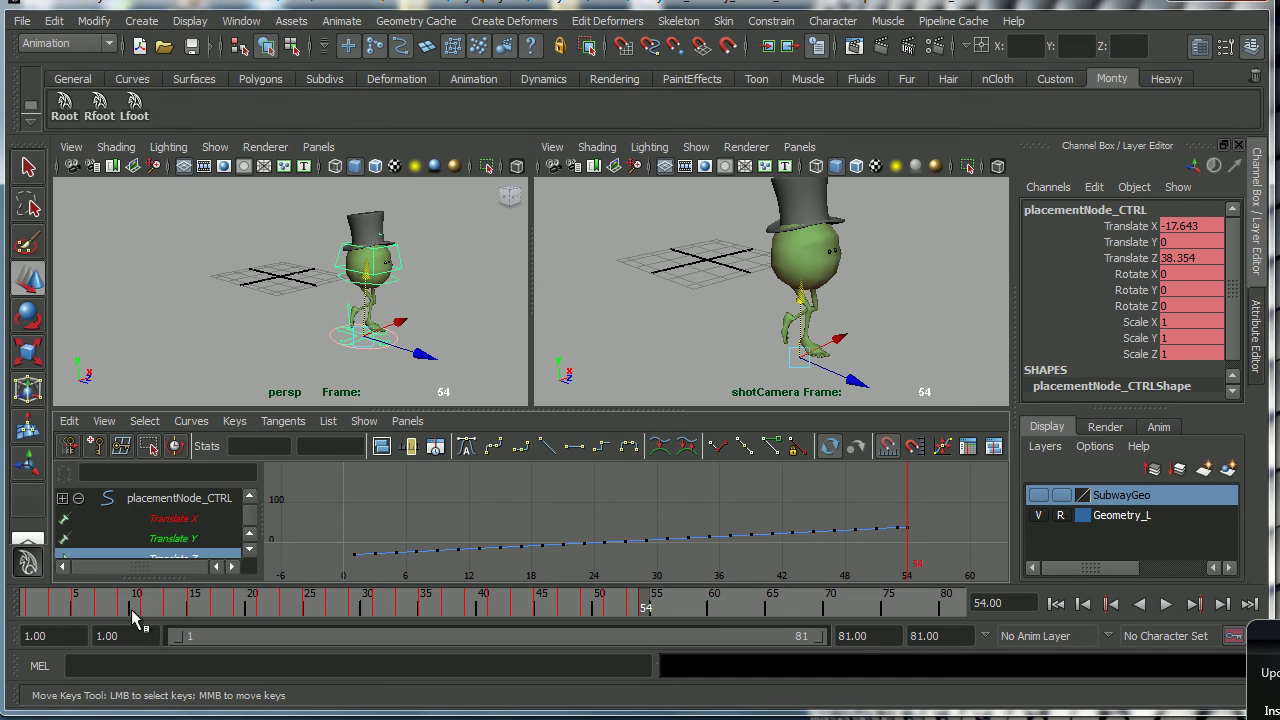
click(28, 612)
click(53, 612)
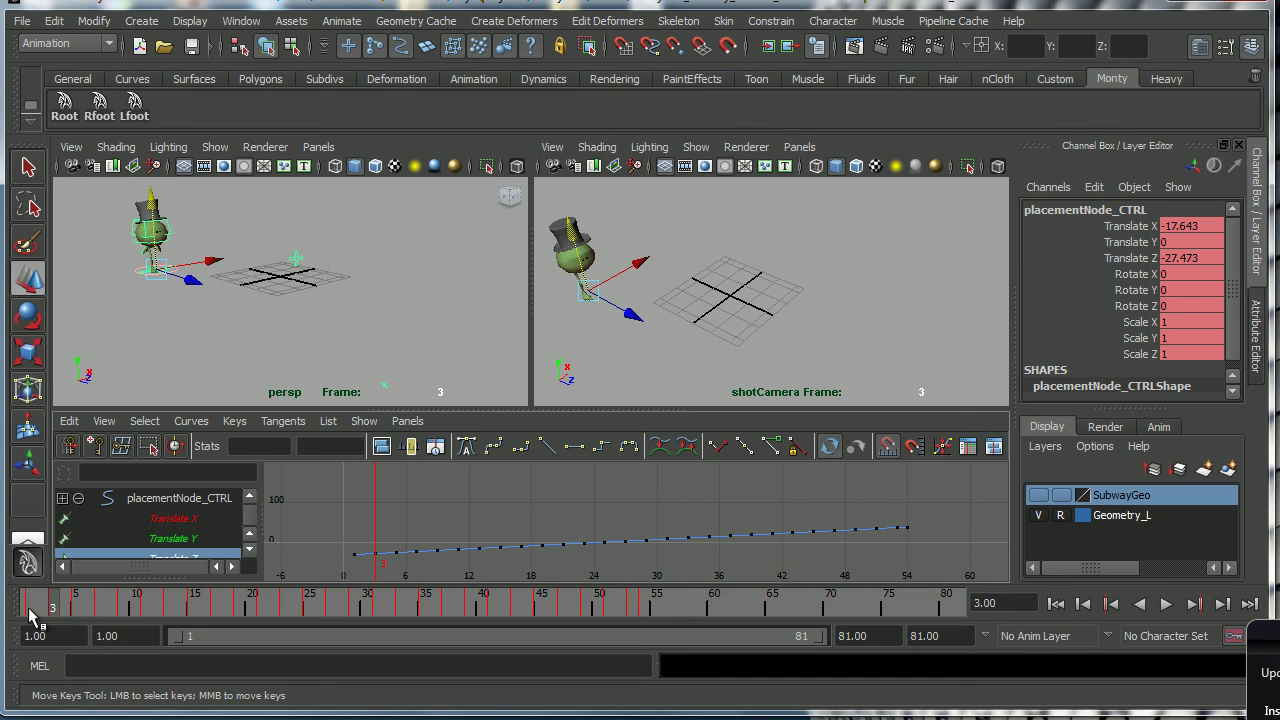
key(alt+v)
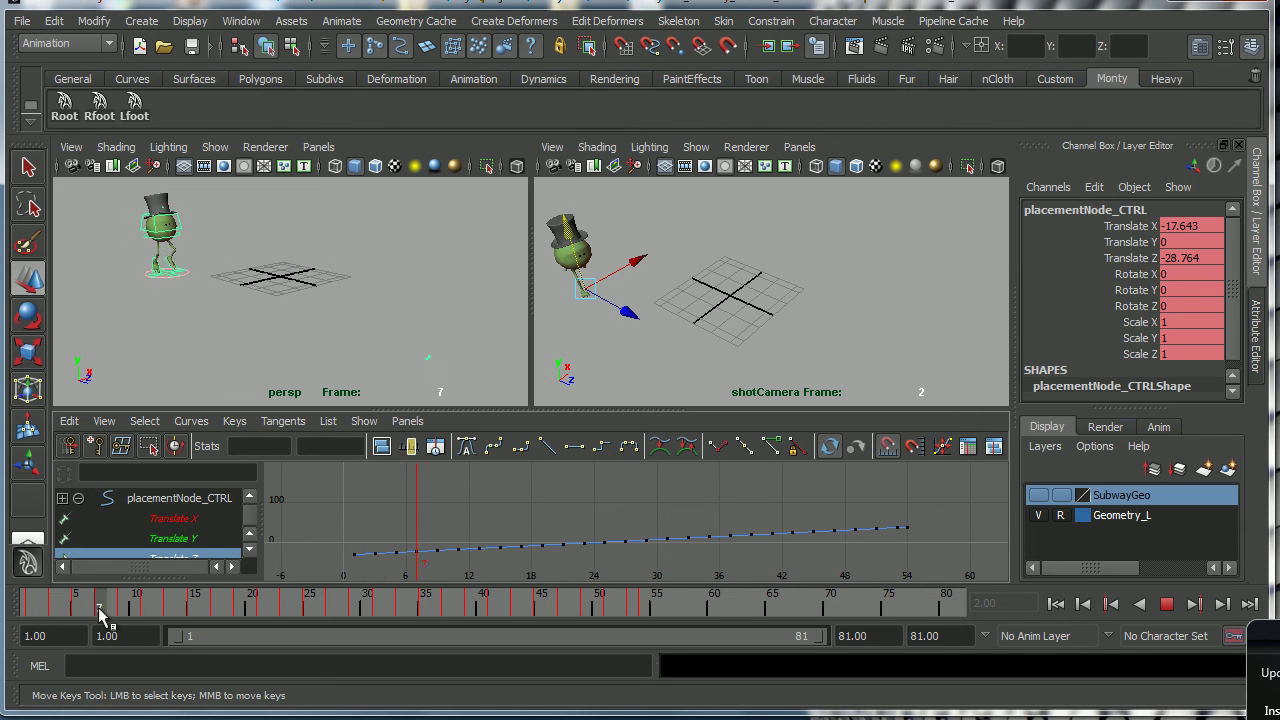
drag(100, 612, 14, 614)
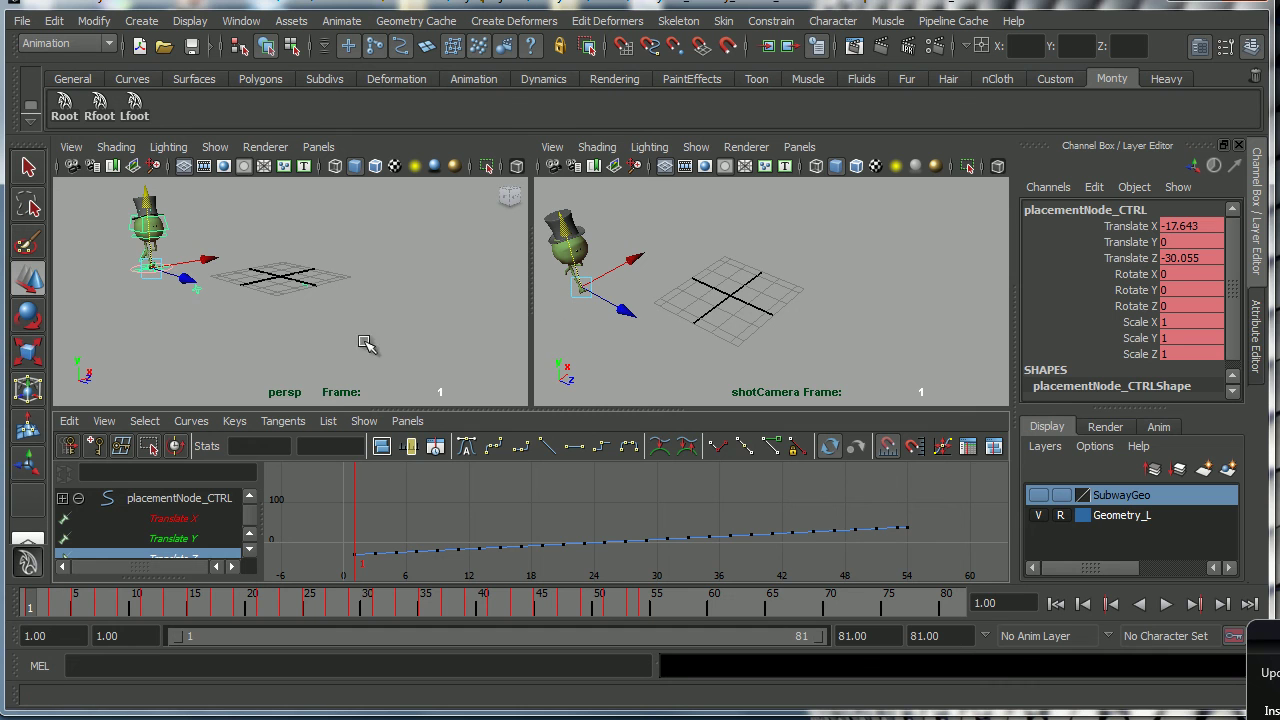